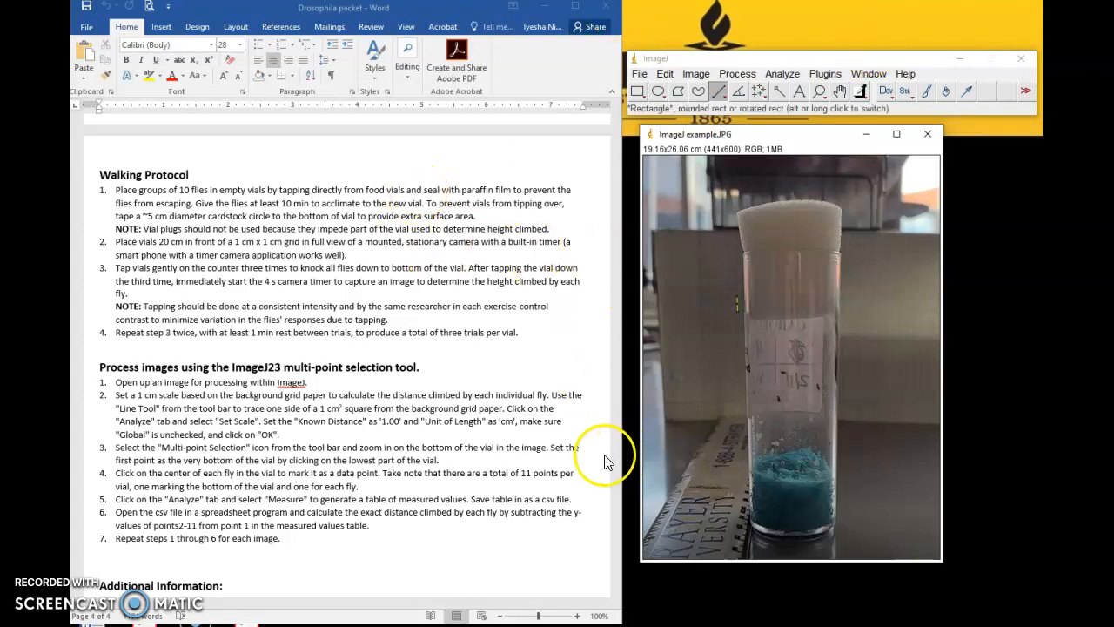
# Review the ImageJ image-processing instructions in the Word document and look at the ImageJ command for opening an image.
pyautogui.moveTo(614, 504)
pyautogui.mouseDown()
pyautogui.moveTo(614, 139)
pyautogui.moveTo(600, 348)
pyautogui.moveTo(607, 507)
pyautogui.mouseUp()
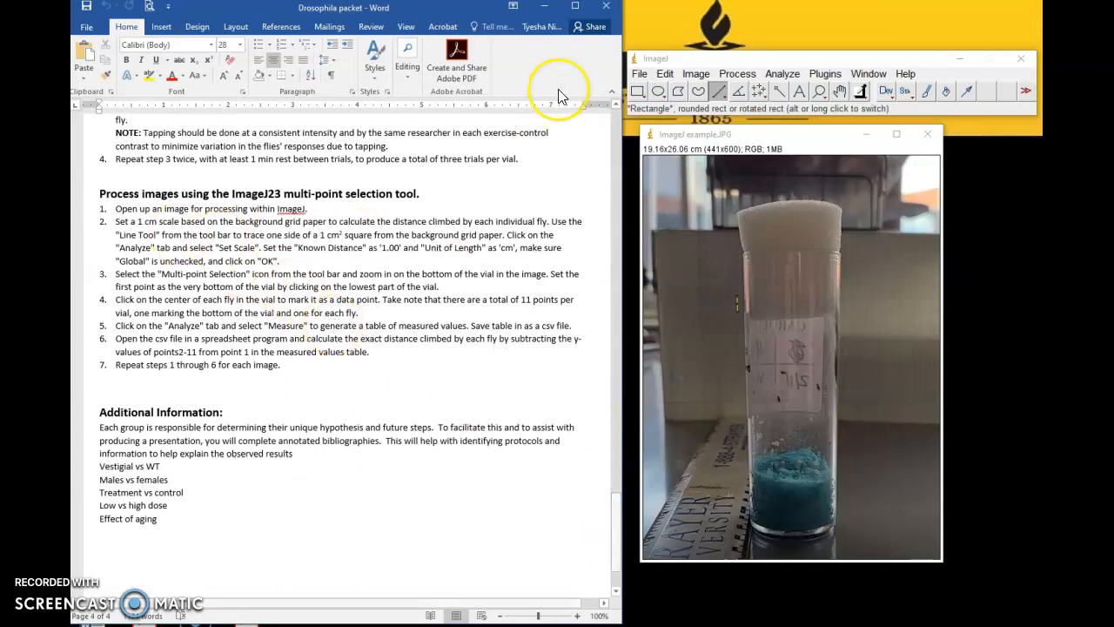
pyautogui.click(640, 75)
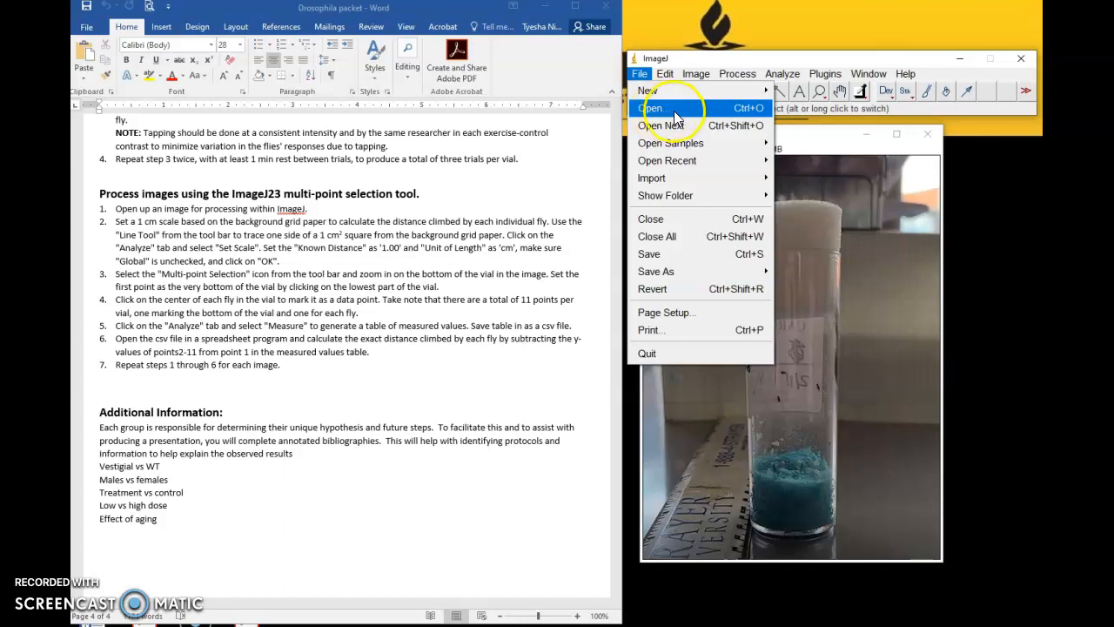
pyautogui.click(654, 110)
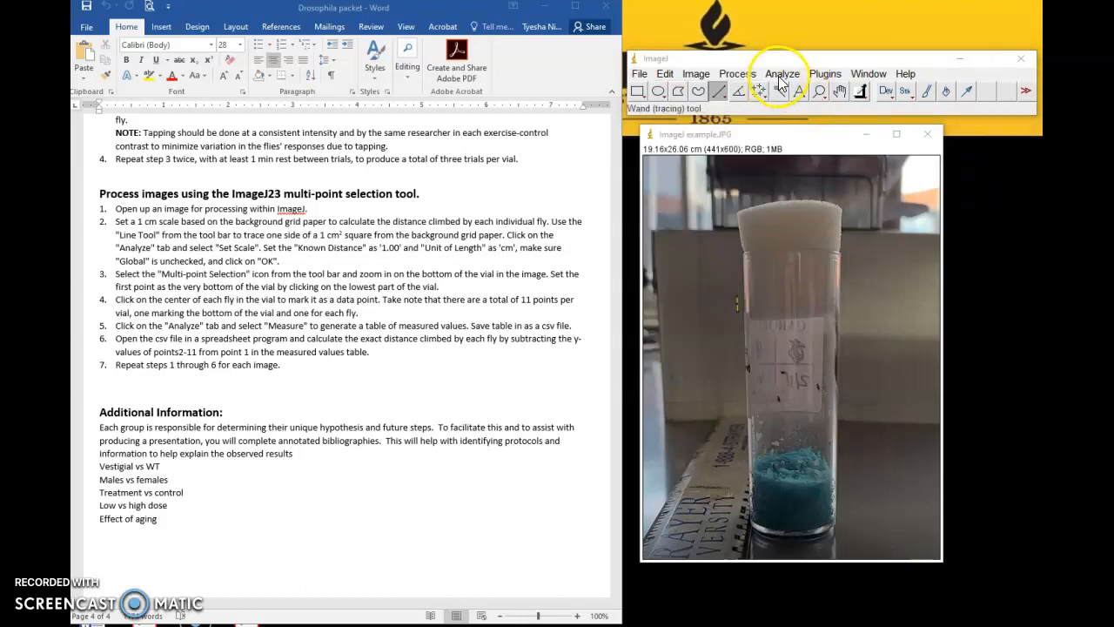
# Choose the straight line tool and confirm the image scale with known distance 1.00, unit of length cm and Global off.
pyautogui.click(718, 94)
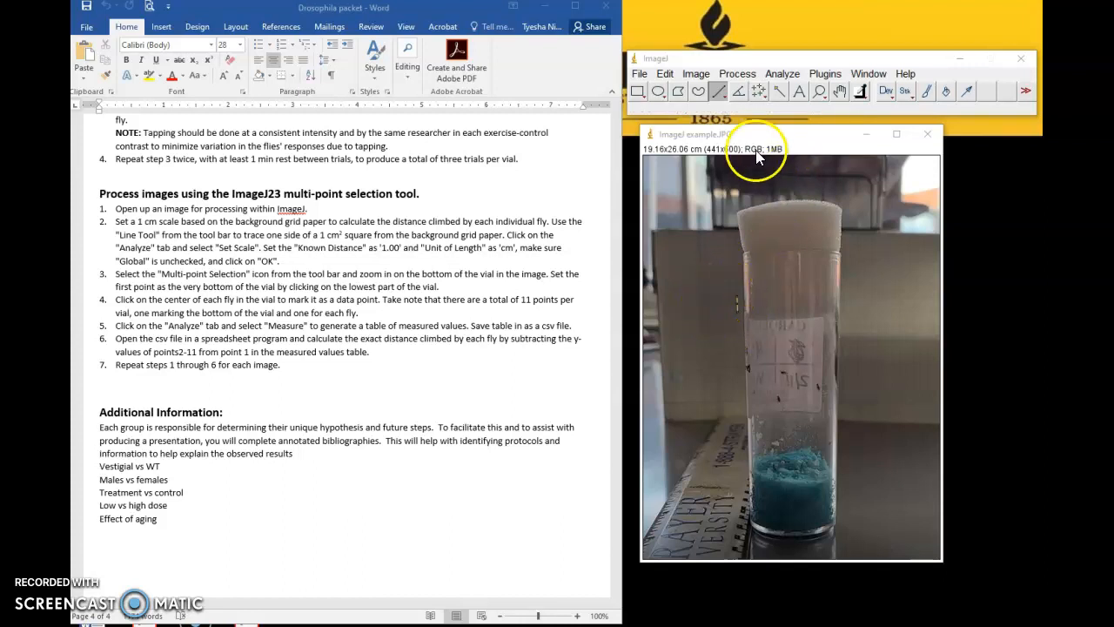
pyautogui.click(783, 74)
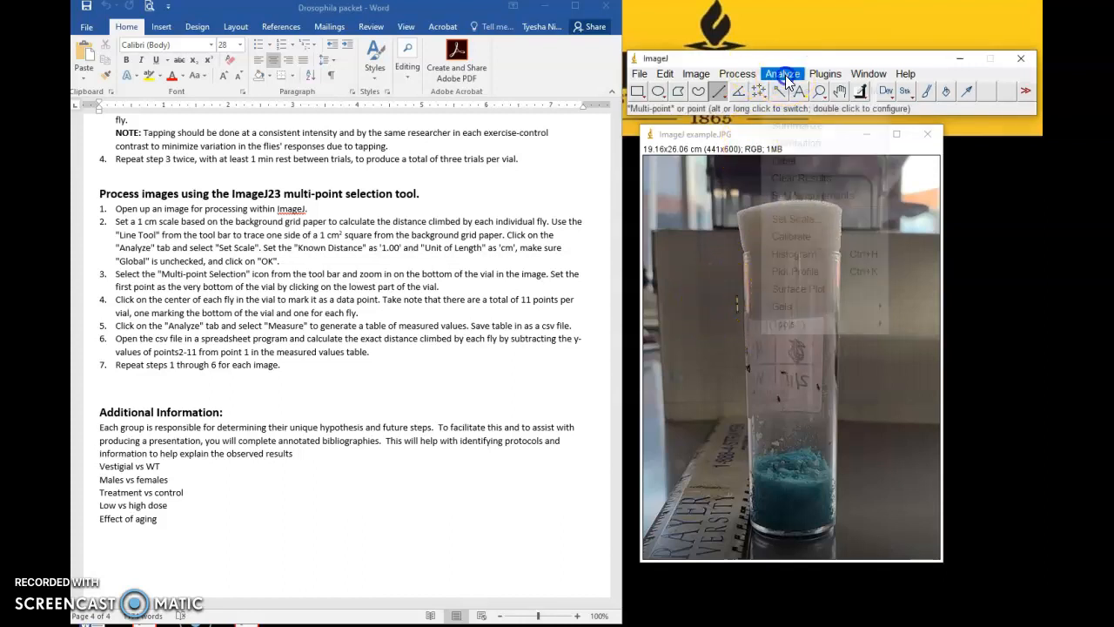
pyautogui.click(794, 219)
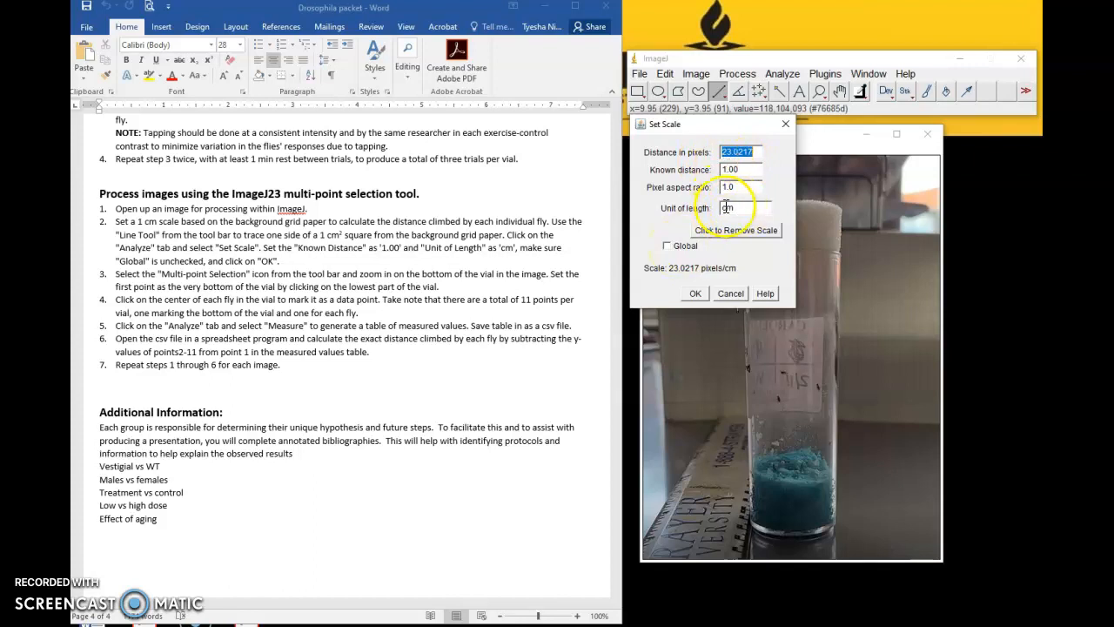
pyautogui.click(695, 293)
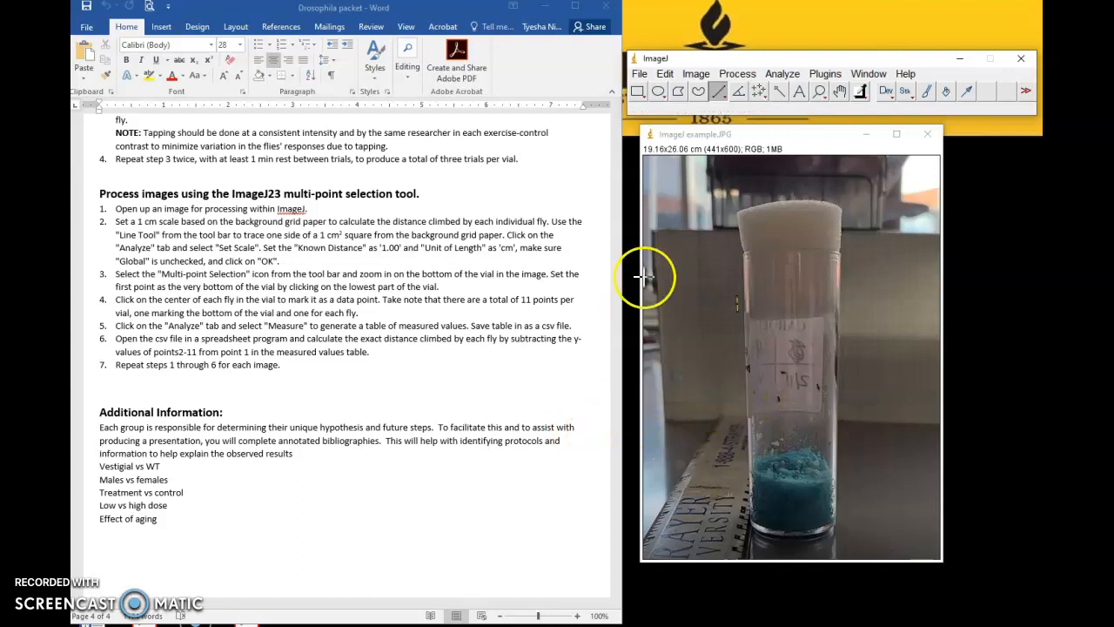
# Place multi-point markers on the blue food near the vial's bottom and on four flies above it, and measure the points.
pyautogui.click(759, 96)
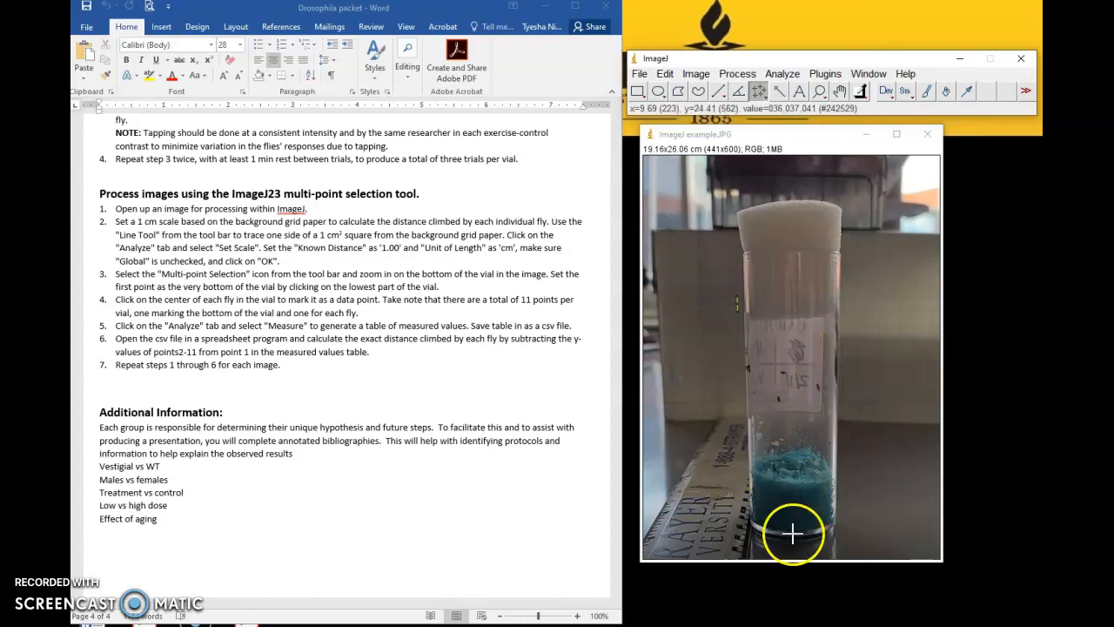
pyautogui.click(789, 479)
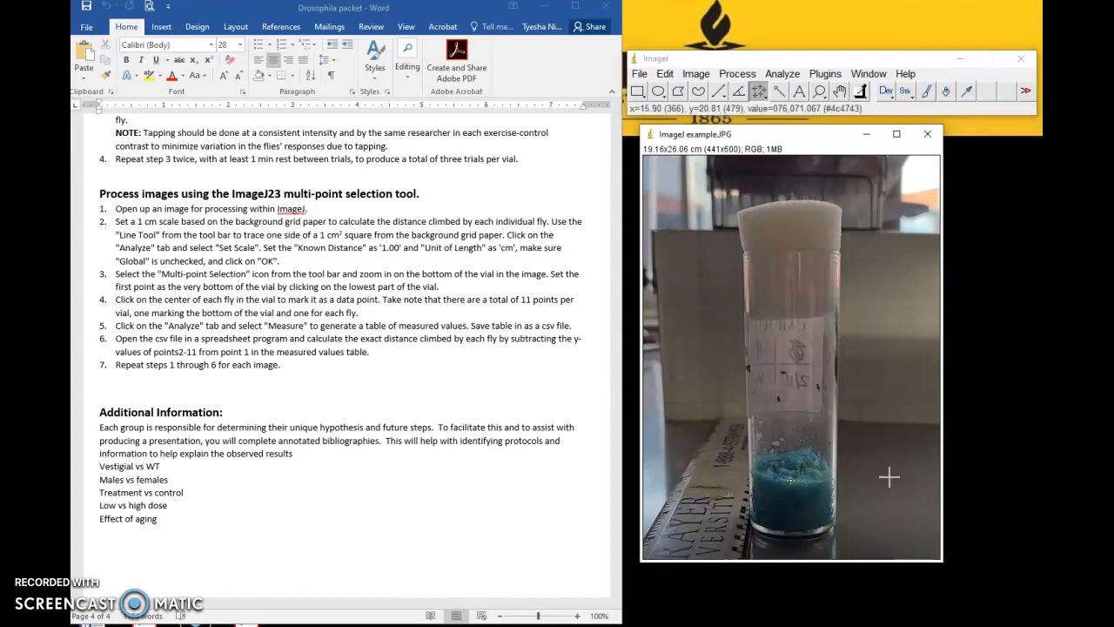
pyautogui.click(819, 387)
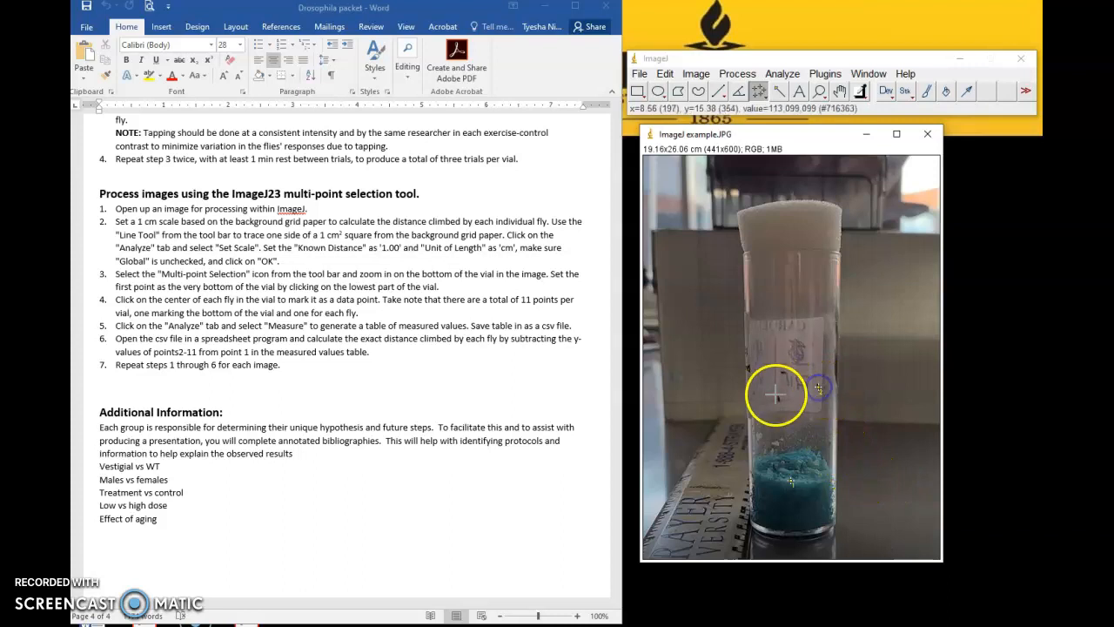
pyautogui.click(779, 400)
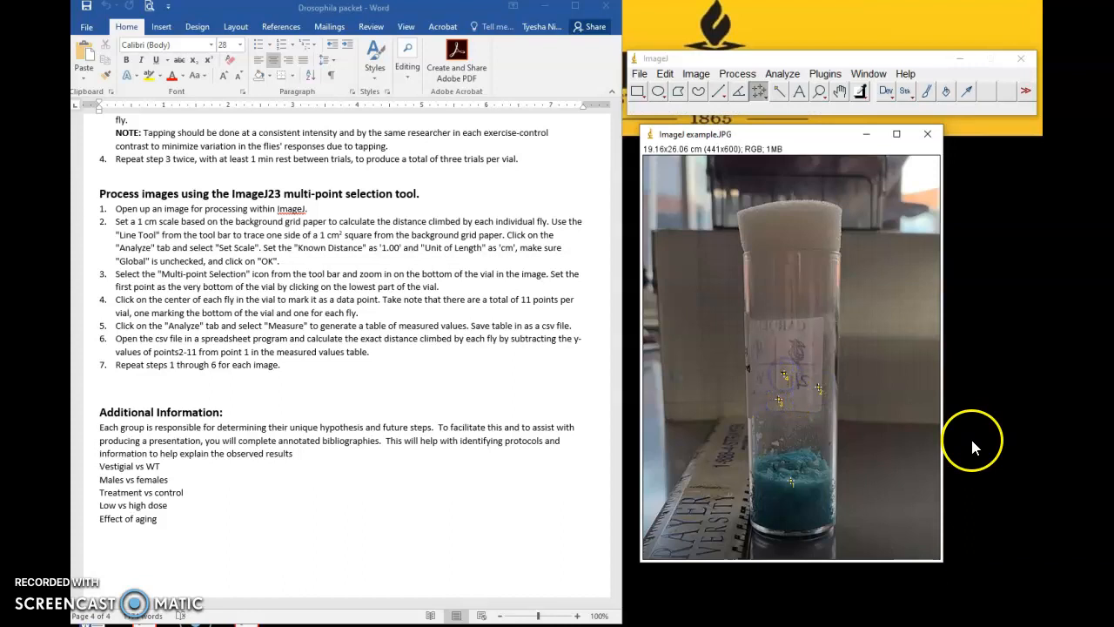
pyautogui.click(830, 443)
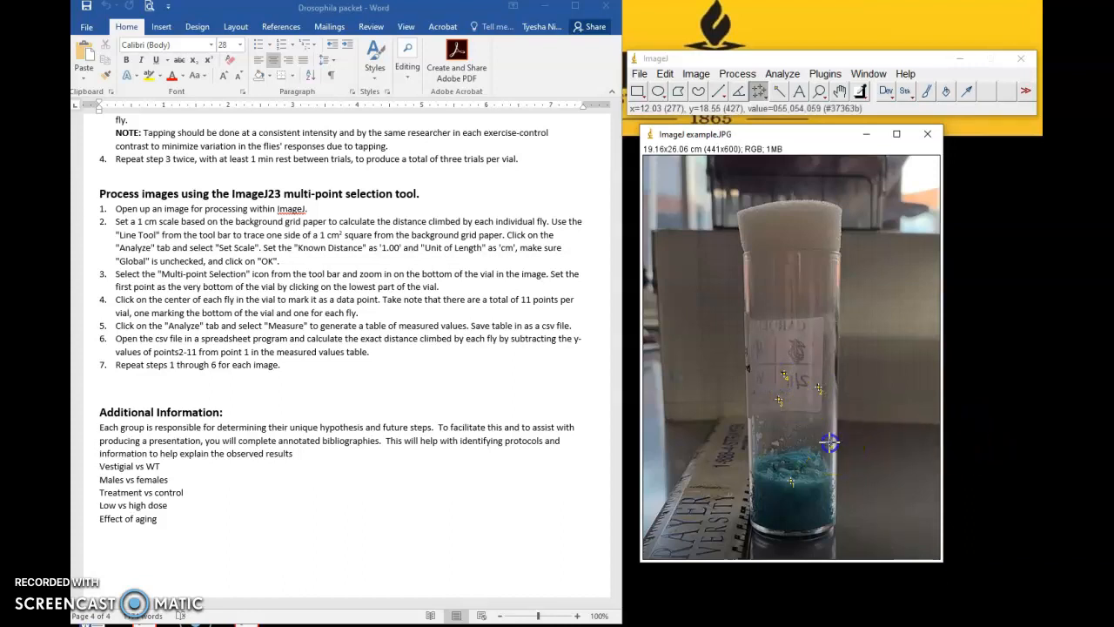
pyautogui.click(920, 206)
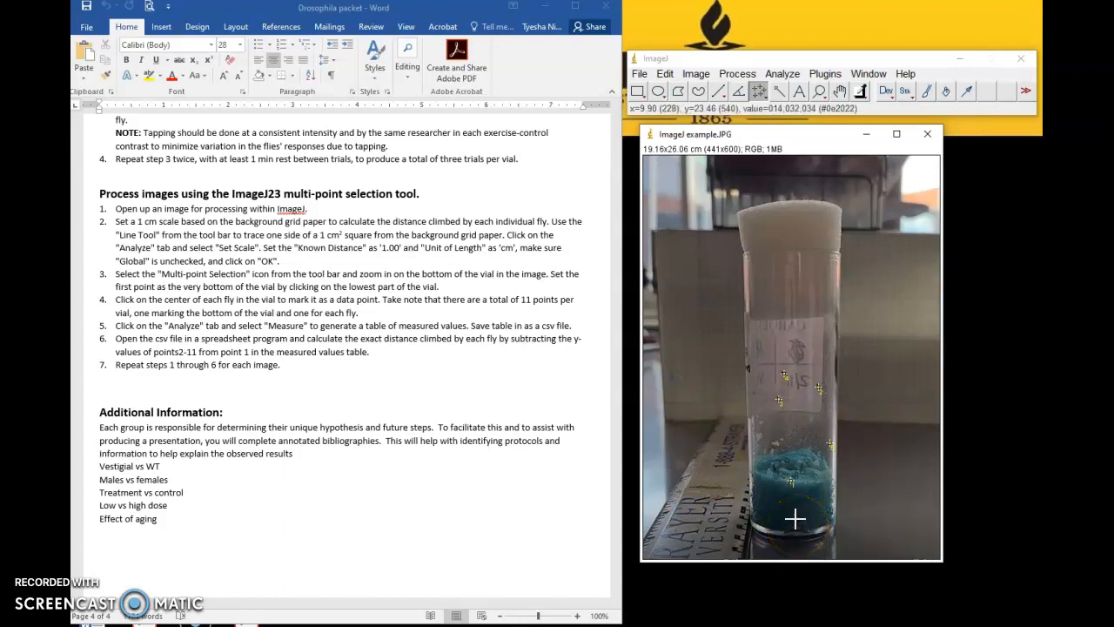
pyautogui.click(782, 74)
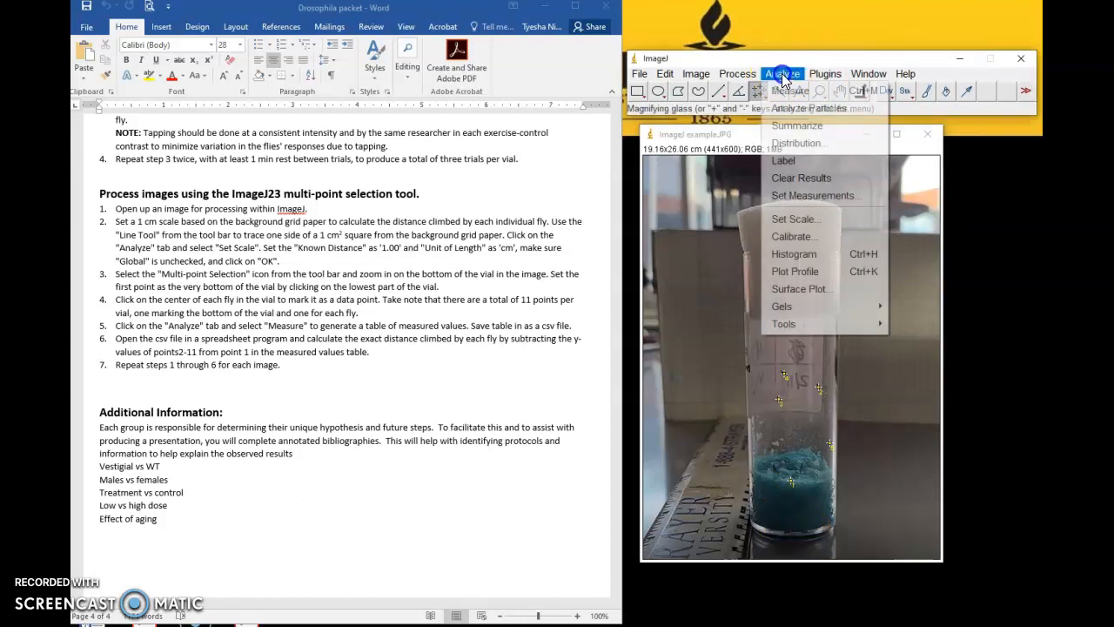
pyautogui.click(788, 91)
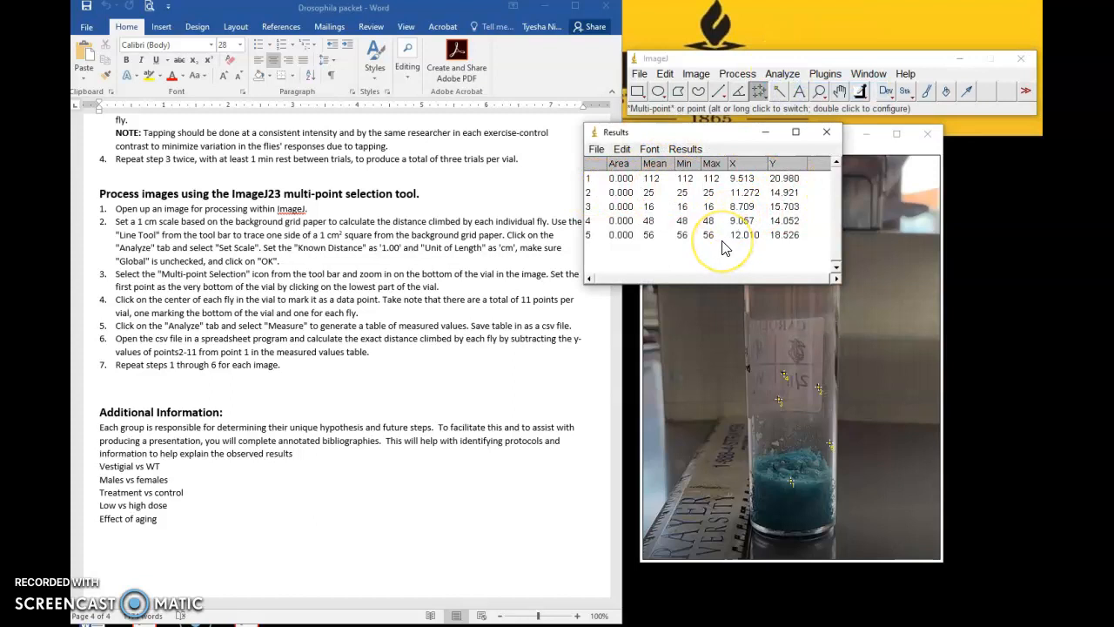
# Save the results table in the Videos folder under the file name "Results vial 1A".
pyautogui.click(596, 150)
pyautogui.click(611, 166)
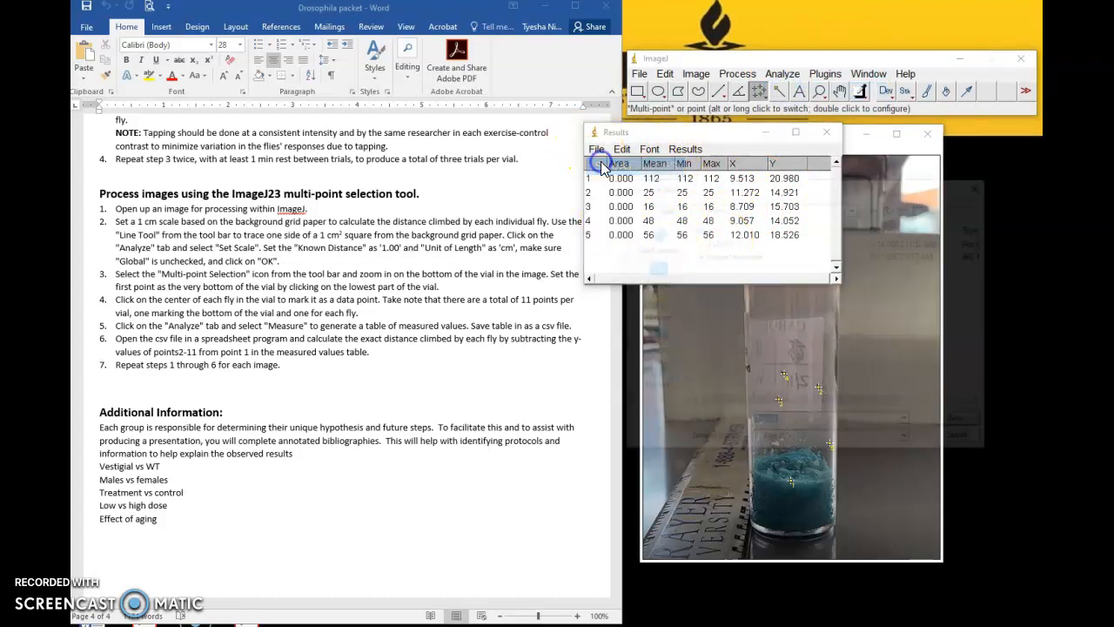
pyautogui.click(817, 441)
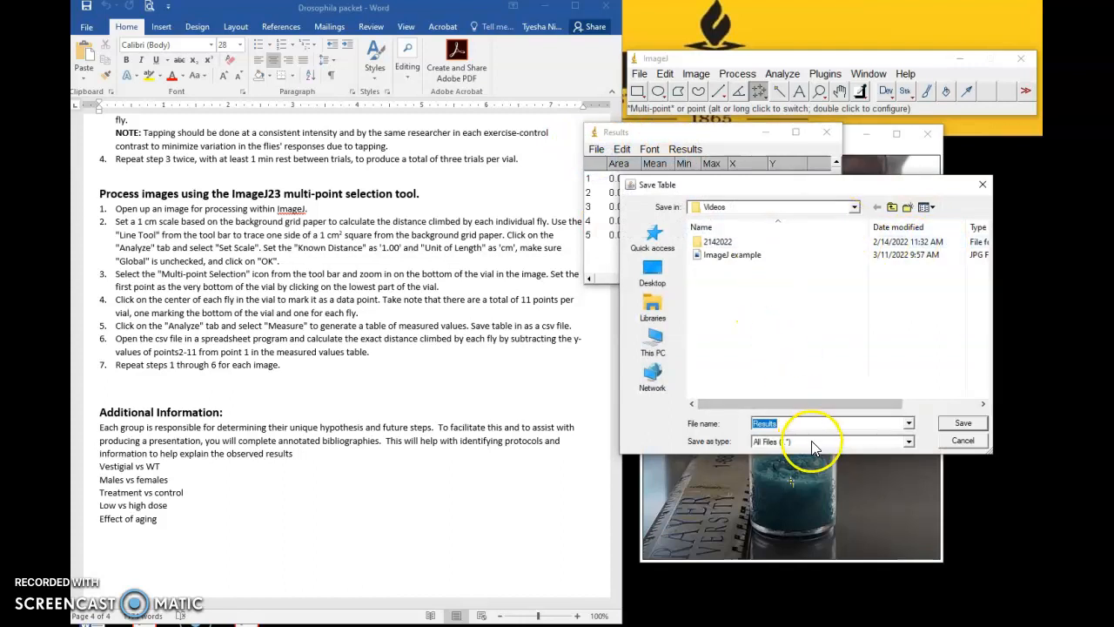
pyautogui.click(812, 440)
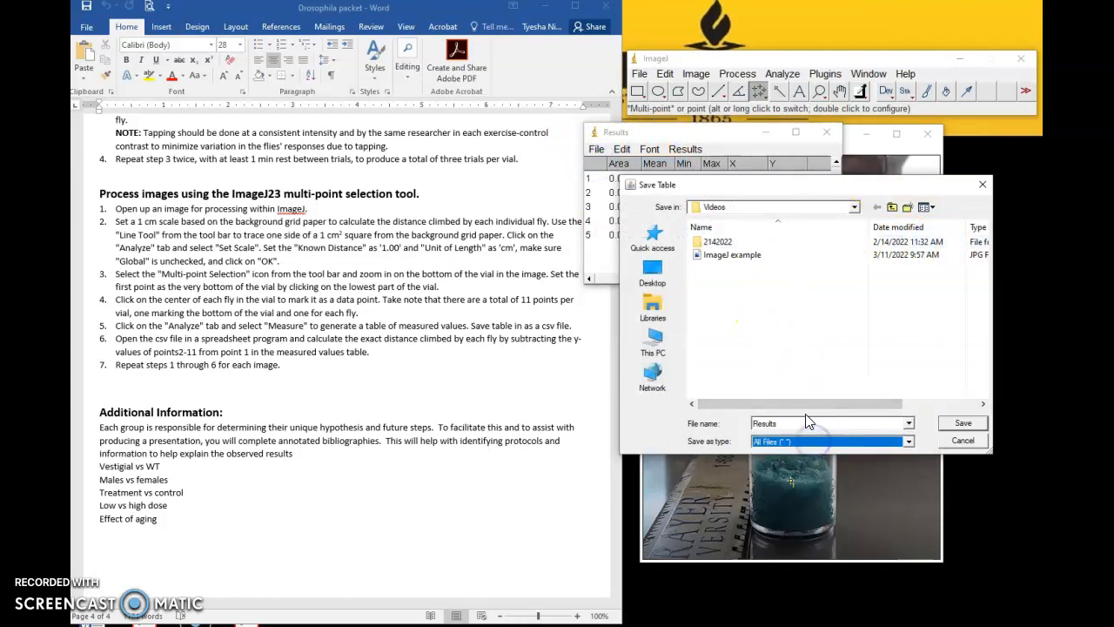
pyautogui.doubleClick(805, 425)
pyautogui.click(805, 429)
pyautogui.click(808, 427)
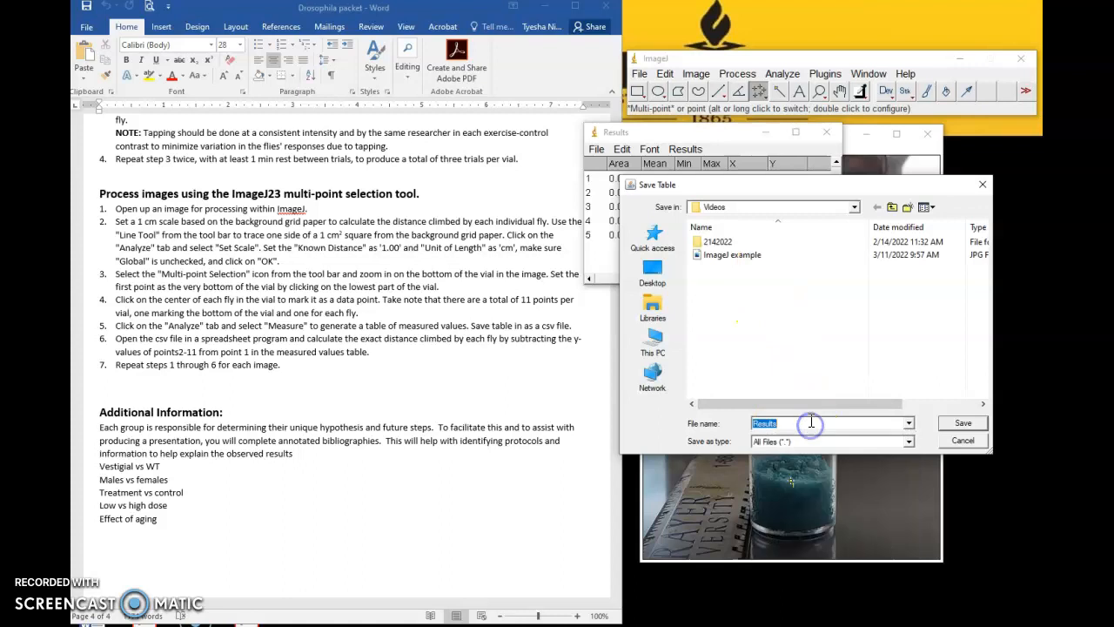
pyautogui.click(805, 424)
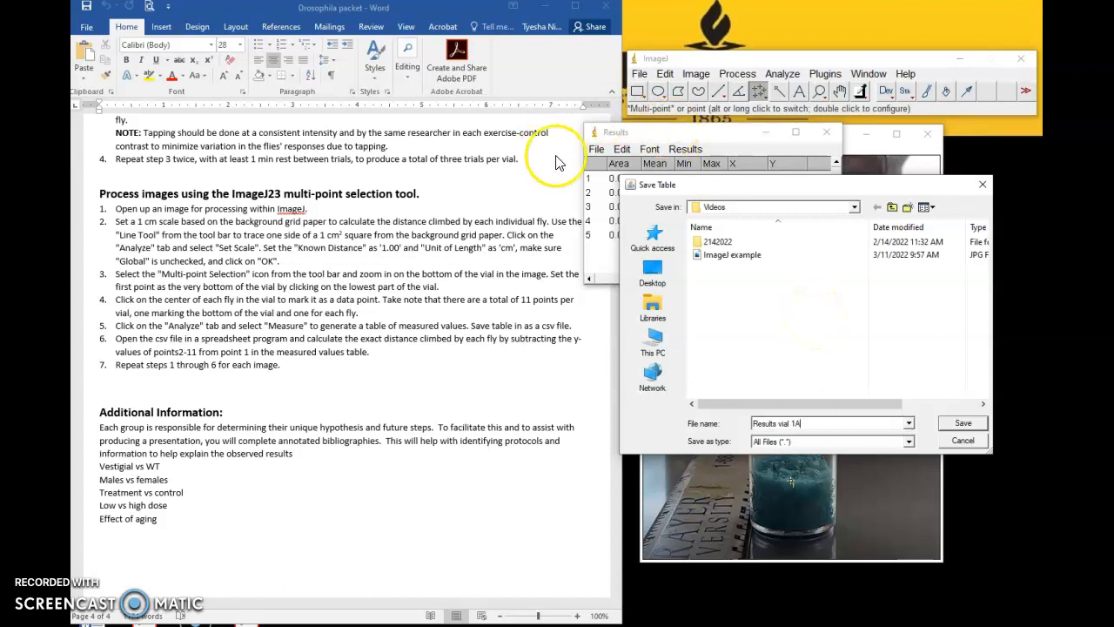
pyautogui.click(963, 424)
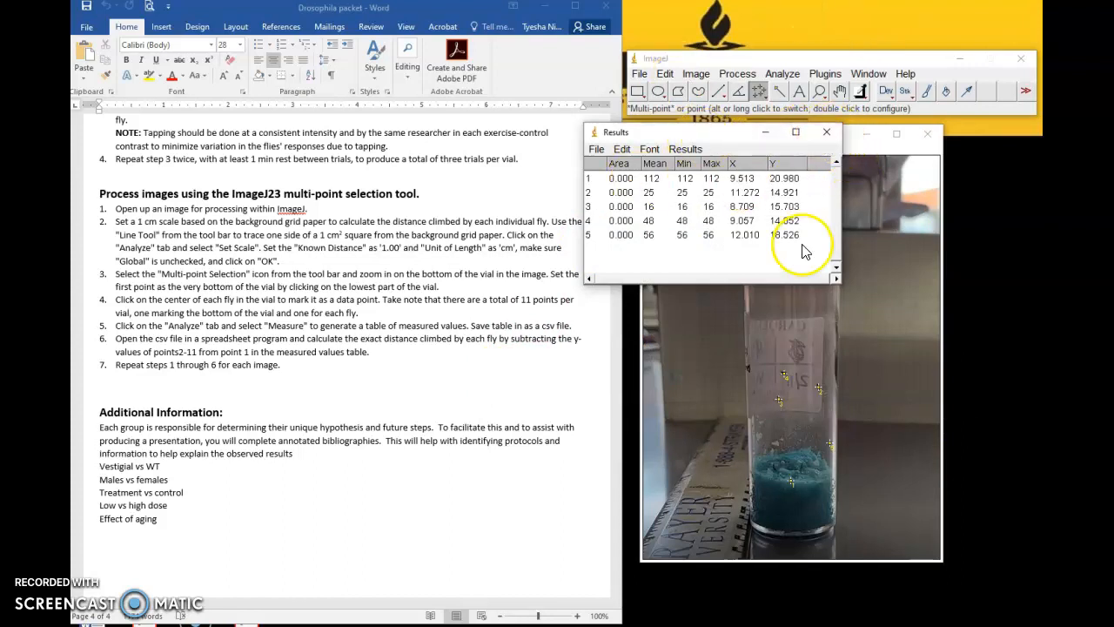
# Close the results table and close the vial image without saving its changes.
pyautogui.click(597, 149)
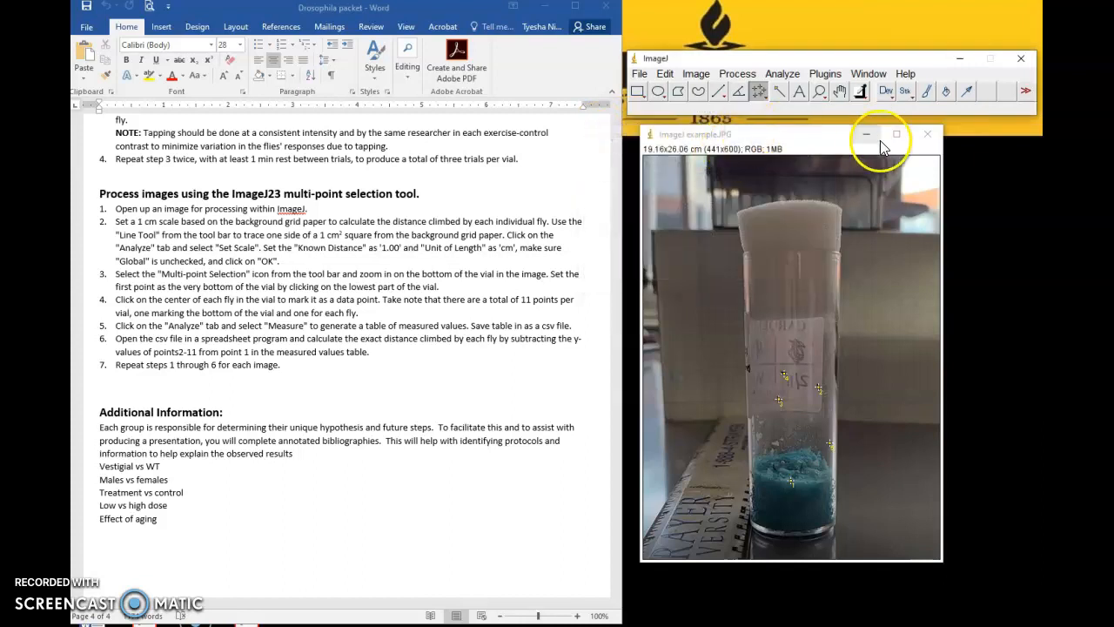
pyautogui.click(927, 137)
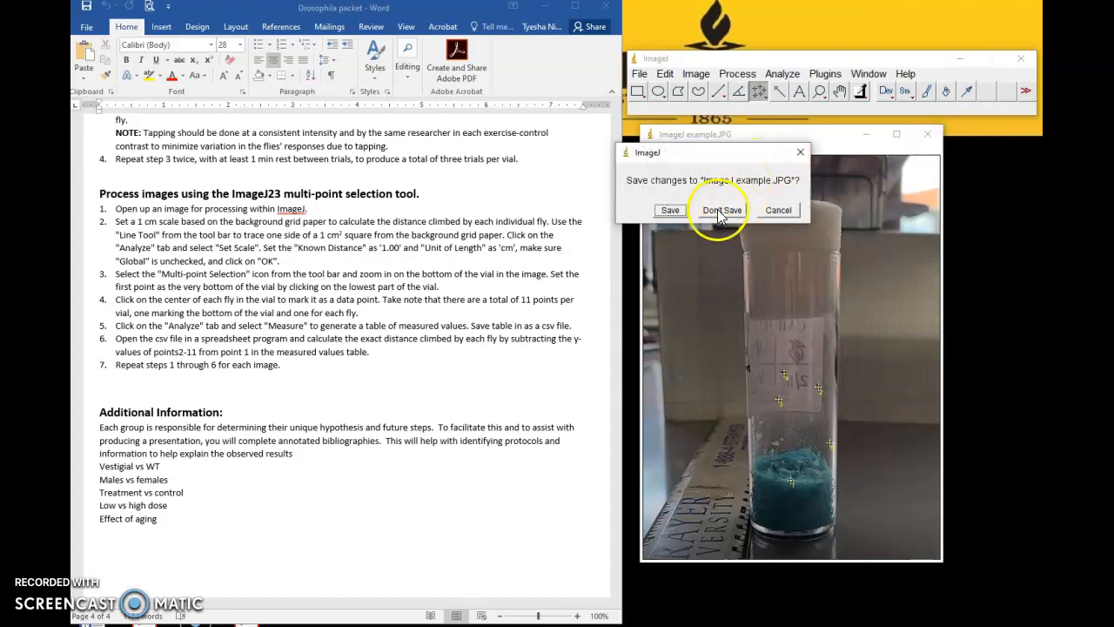
pyautogui.click(718, 212)
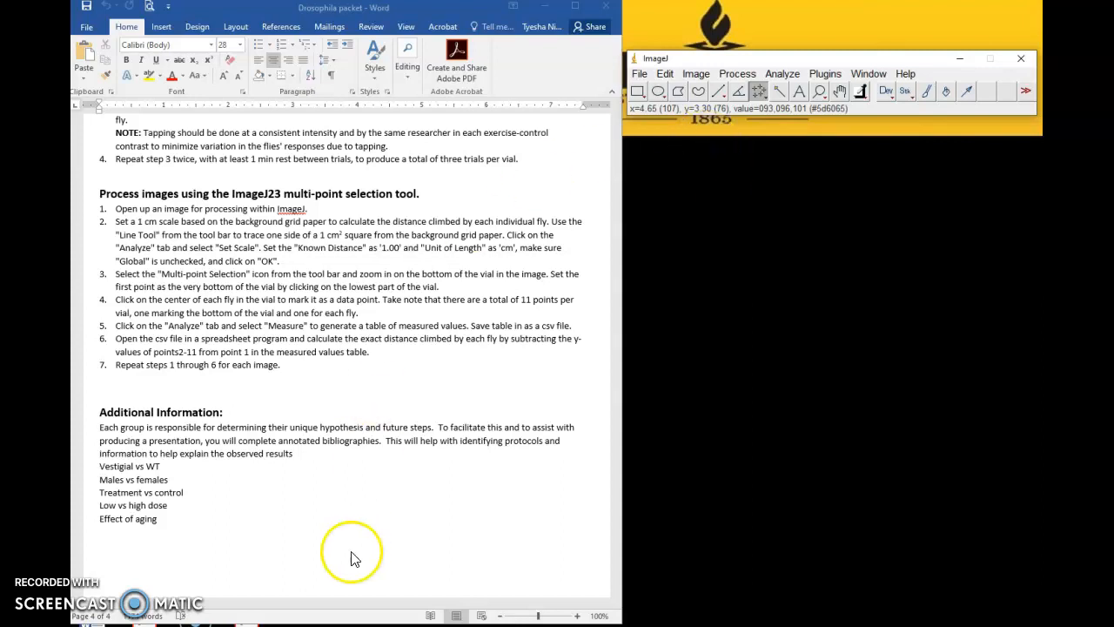
# Switch to Excel 2016, create a blank workbook and move its window beside the instruction document.
pyautogui.press('super+s')
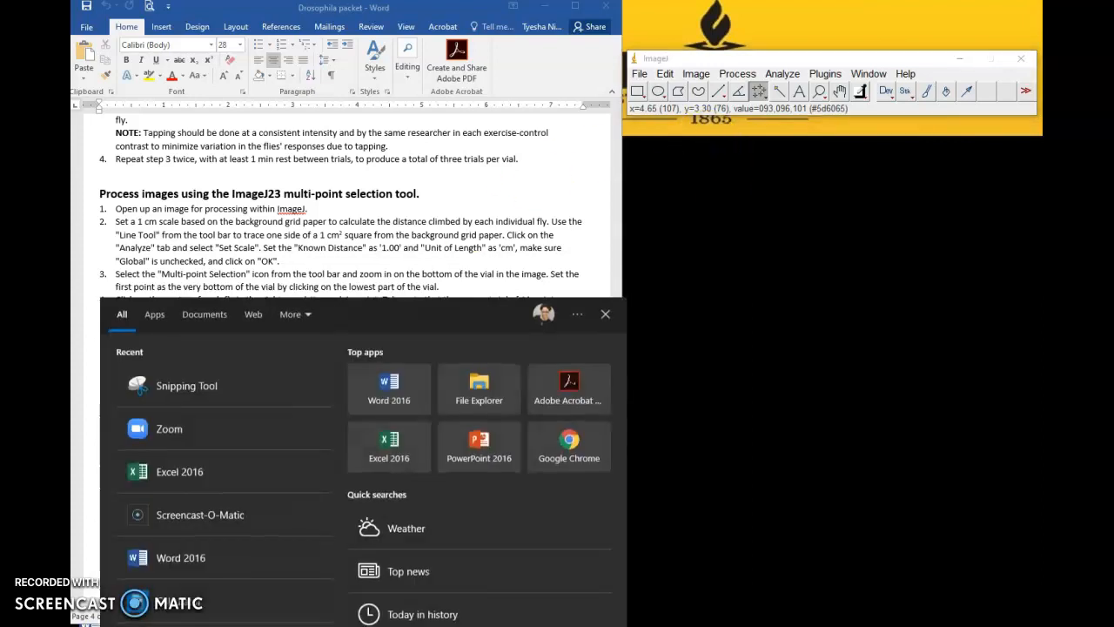
pyautogui.write('exce')
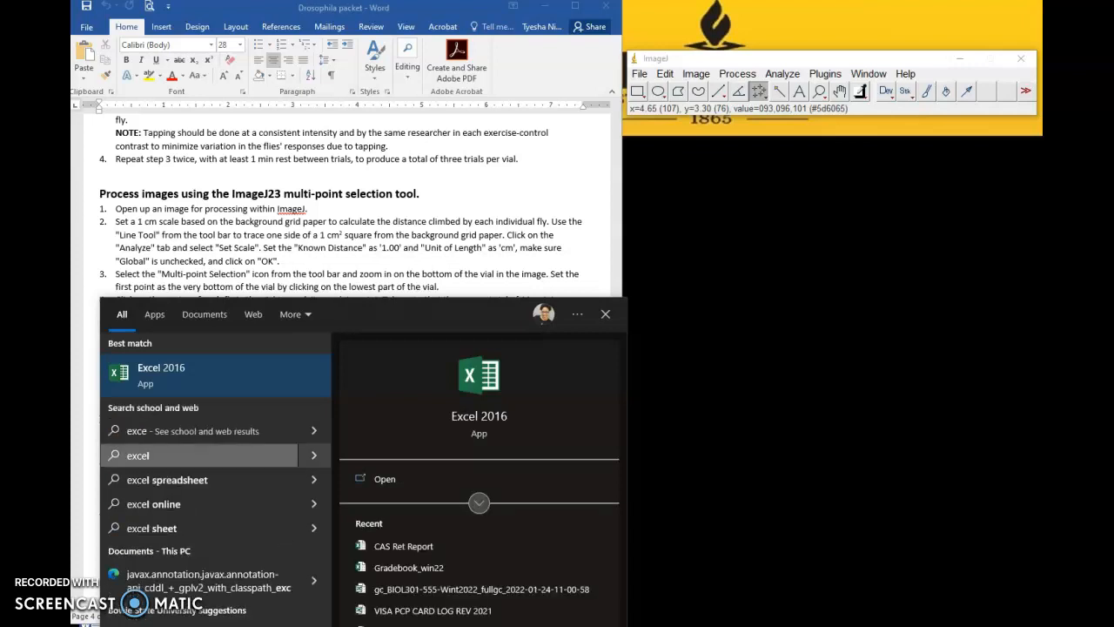
pyautogui.click(376, 478)
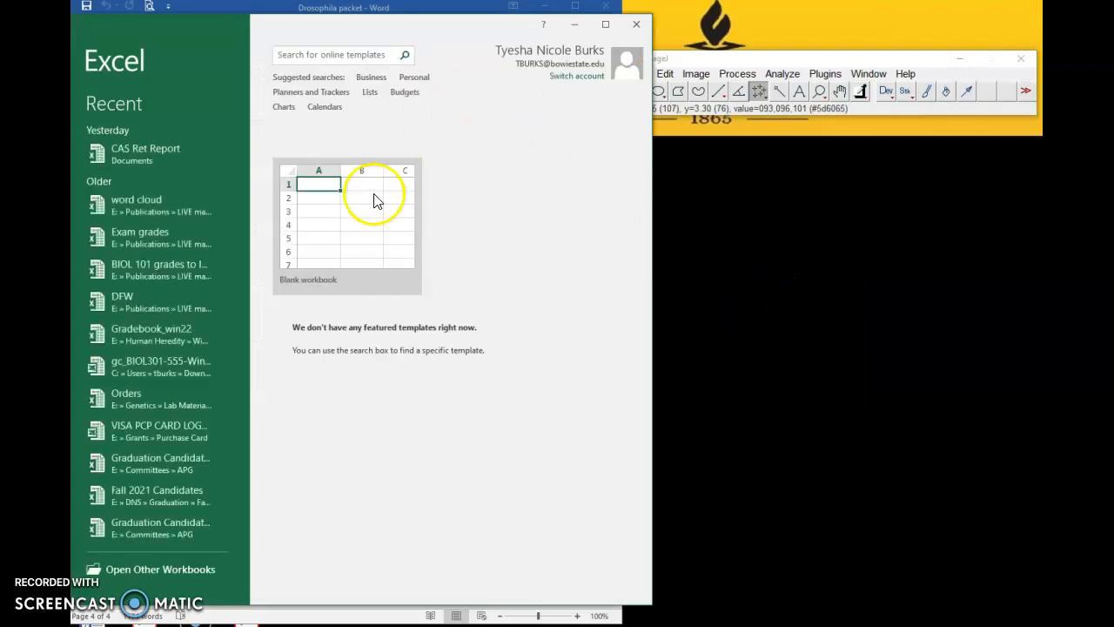
pyautogui.click(373, 193)
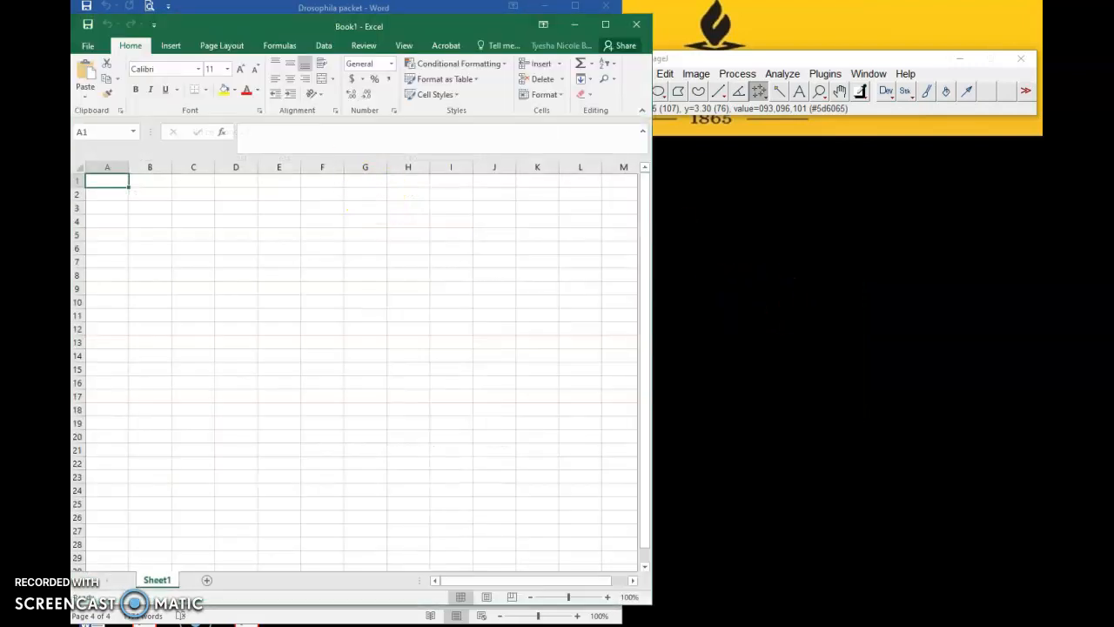
pyautogui.moveTo(292, 27); pyautogui.dragTo(752, 58)
# Open the saved "Results vial 1A" file, browsing from the Genetics lab materials' SPR22 folder on the BSUGENETICS (E:) drive.
pyautogui.click(558, 76)
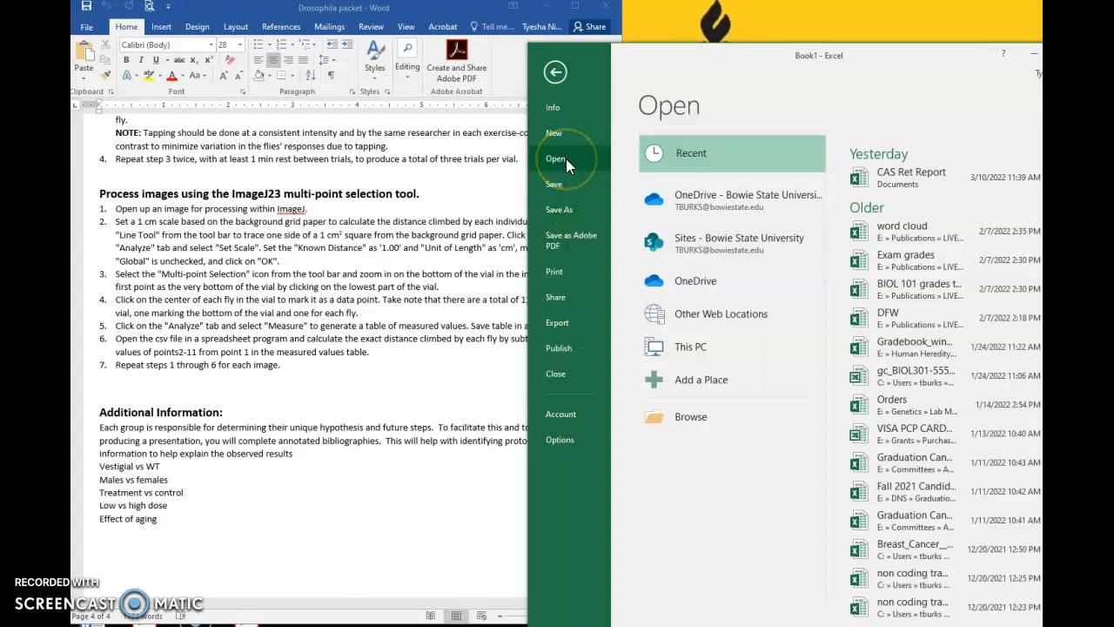
pyautogui.click(712, 428)
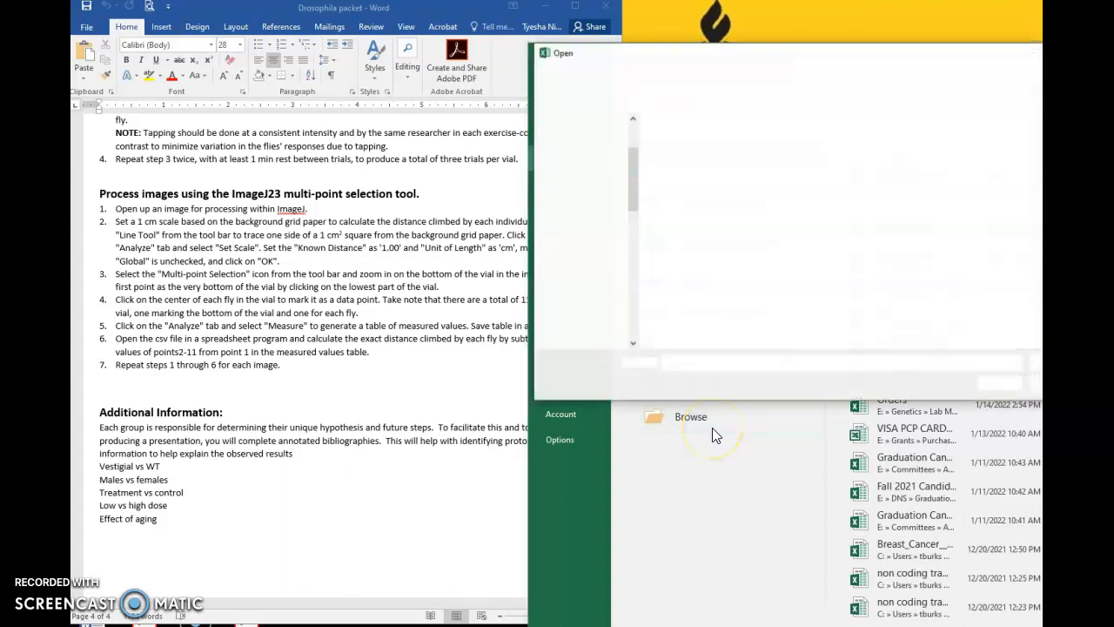
pyautogui.click(614, 292)
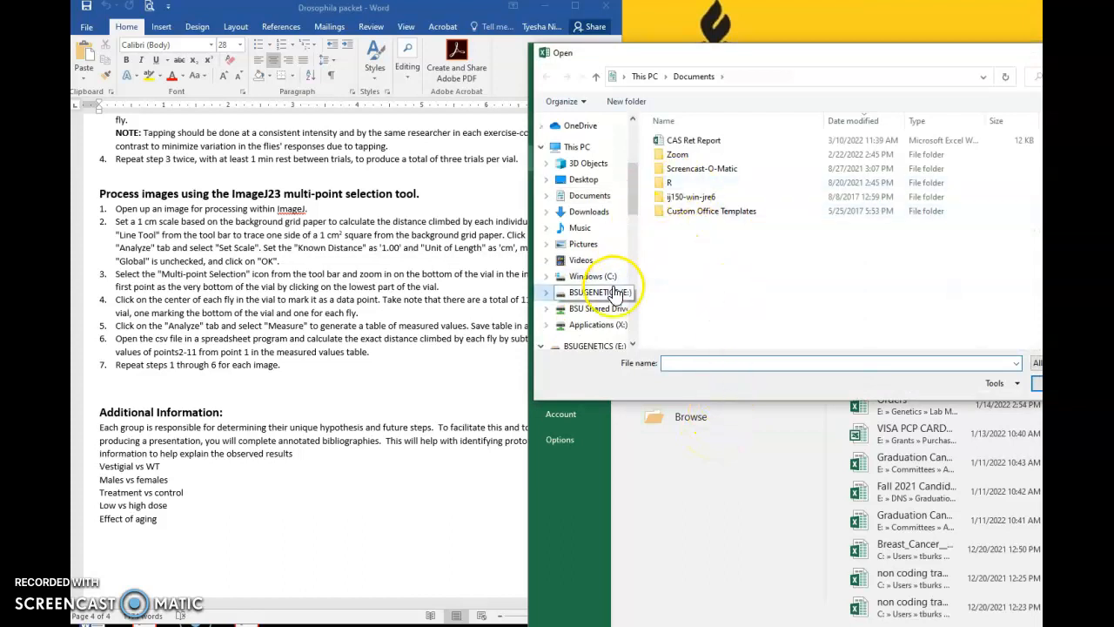
pyautogui.scroll(-5, 721, 292)
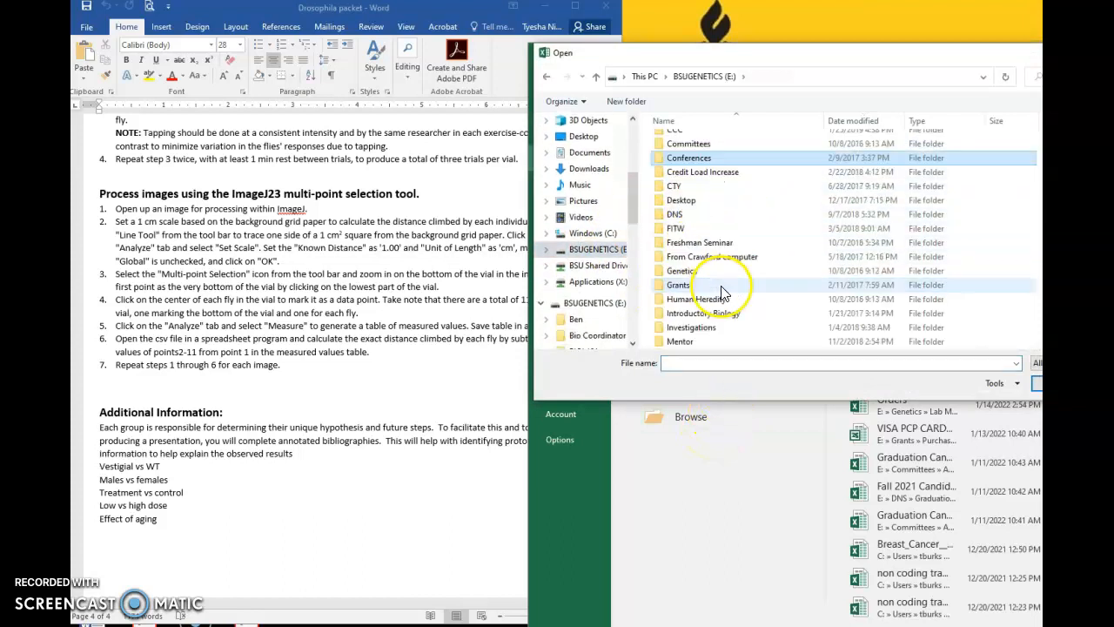
pyautogui.doubleClick(701, 209)
pyautogui.doubleClick(697, 199)
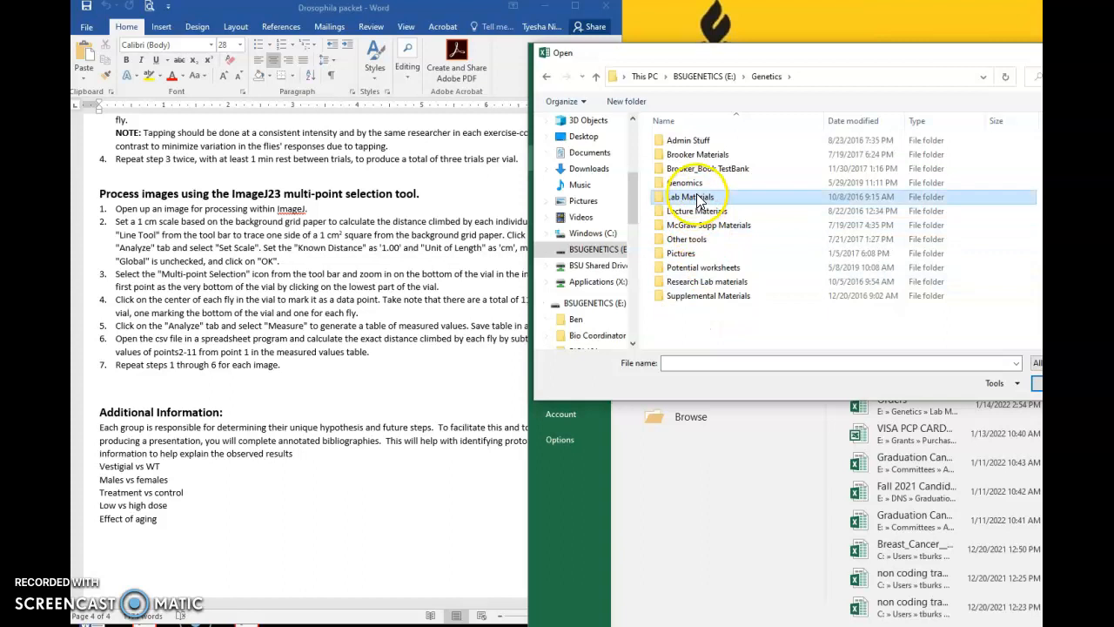
pyautogui.doubleClick(696, 324)
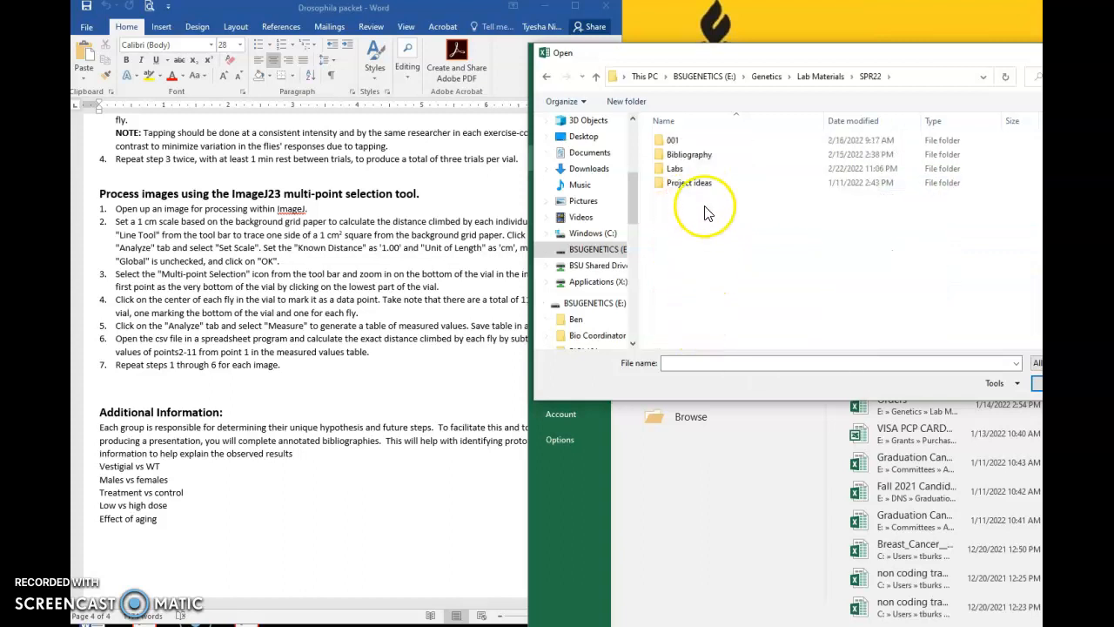
pyautogui.doubleClick(706, 184)
pyautogui.doubleClick(696, 155)
pyautogui.click(896, 75)
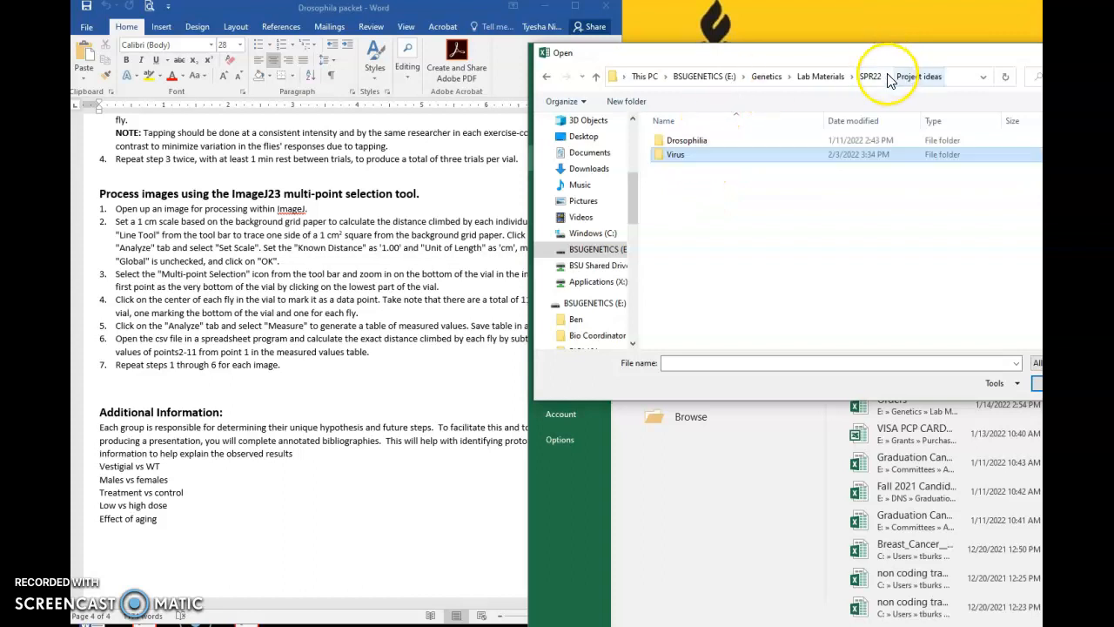
pyautogui.doubleClick(706, 144)
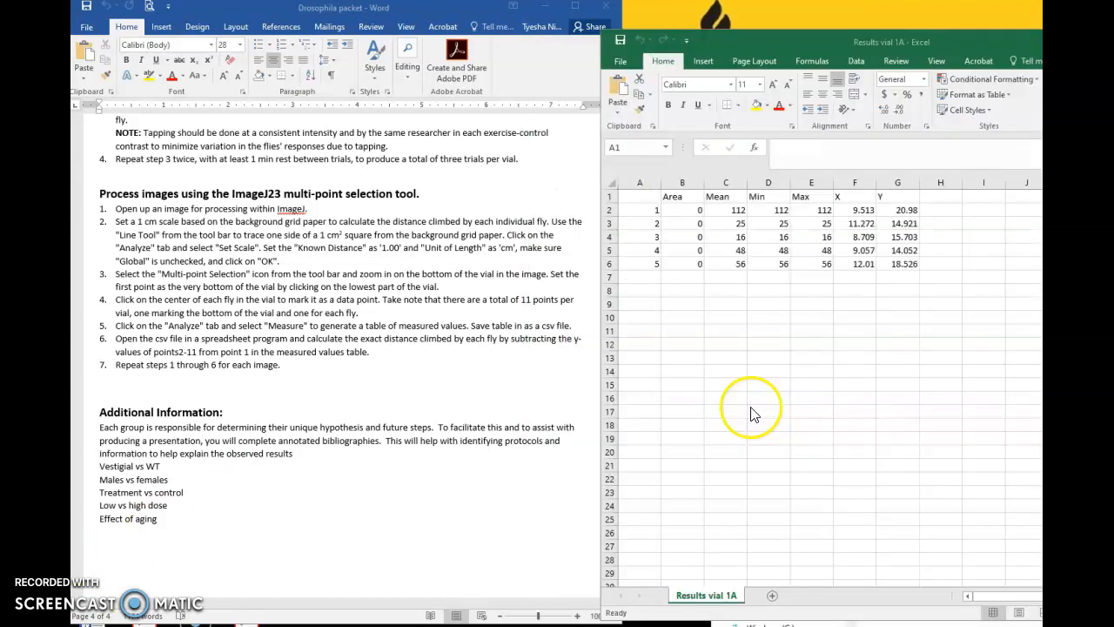
# Enter the column header "Distance" in cell I1 and start a formula in cell I2.
pyautogui.click(906, 210)
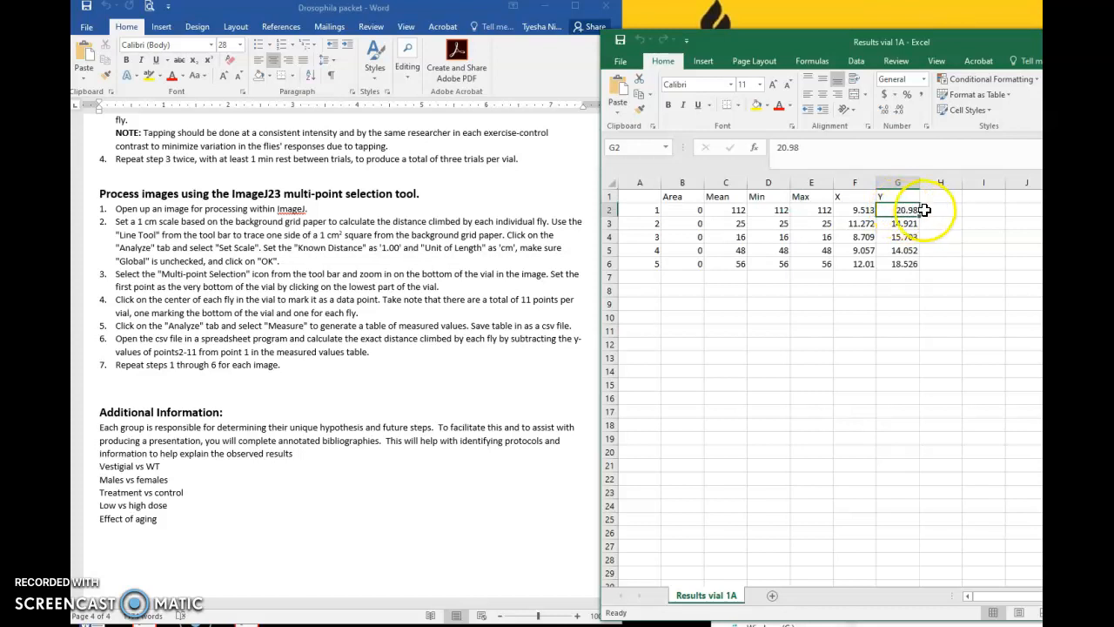
pyautogui.click(982, 199)
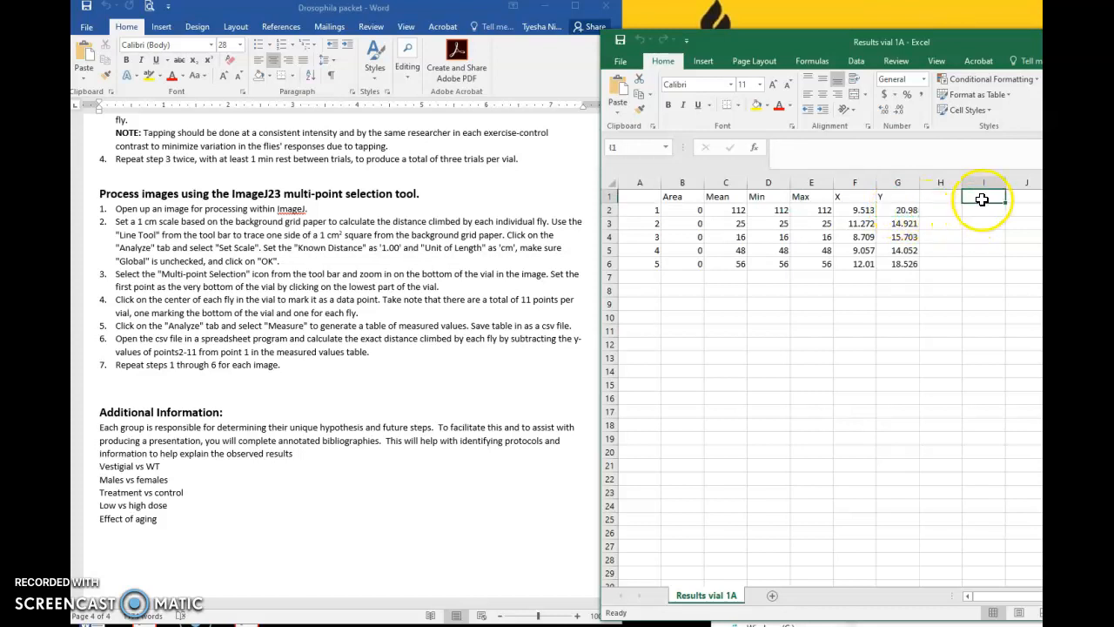
pyautogui.write('Distance')
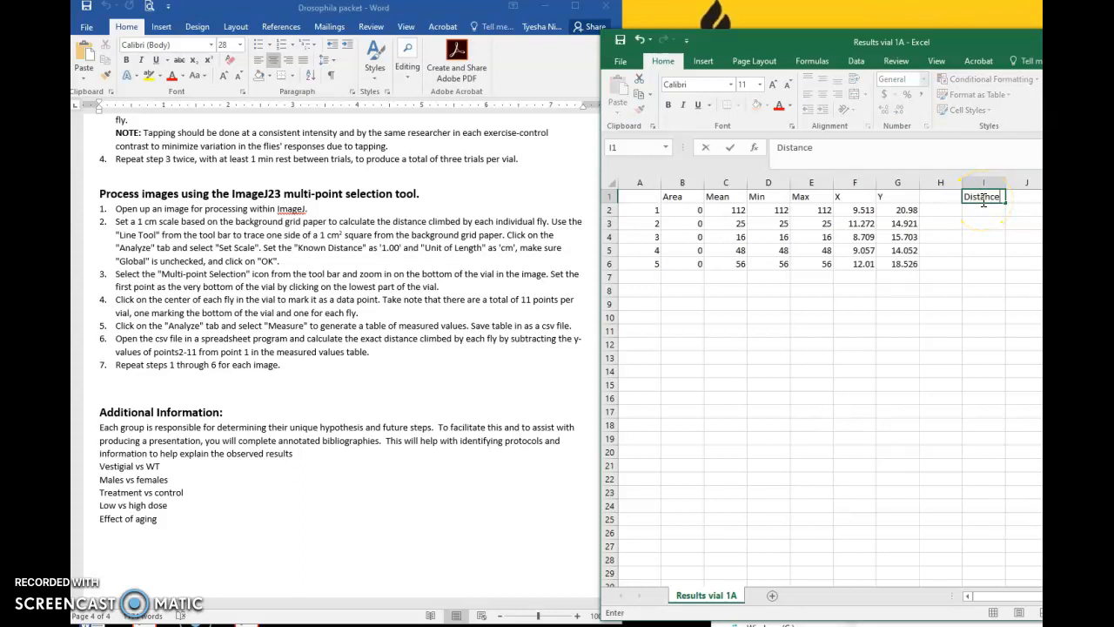
pyautogui.press('Return')
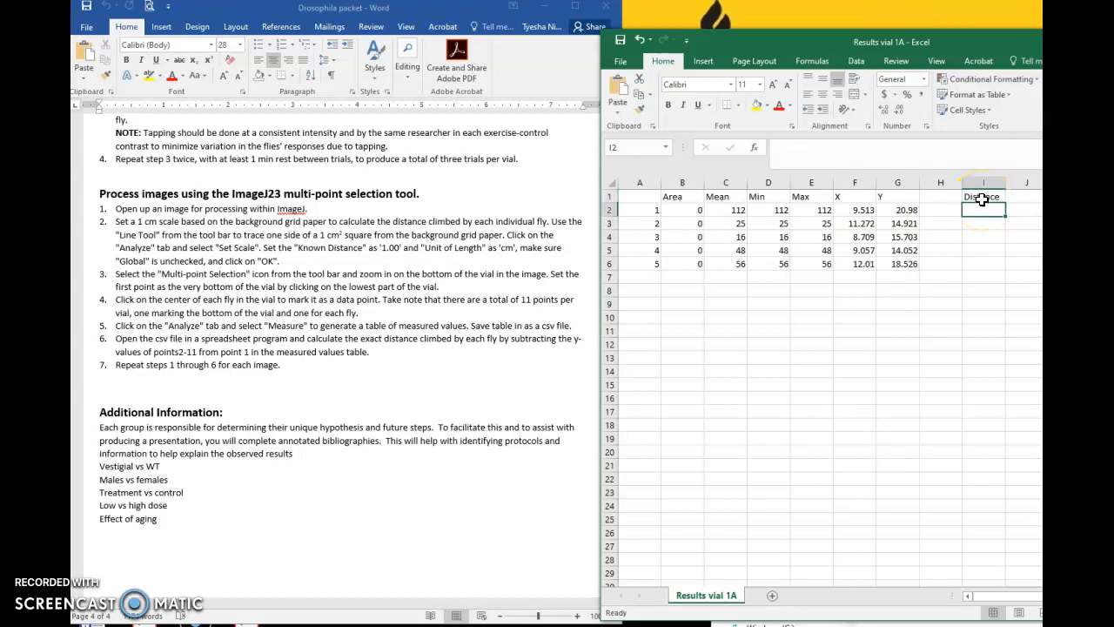
pyautogui.write('=')
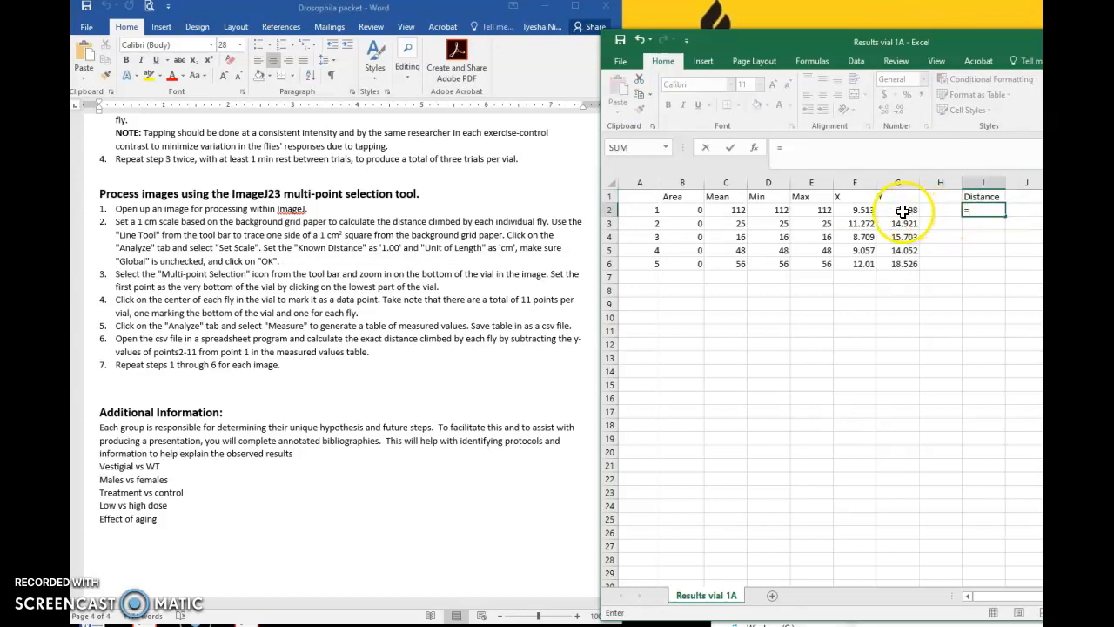
pyautogui.click(905, 211)
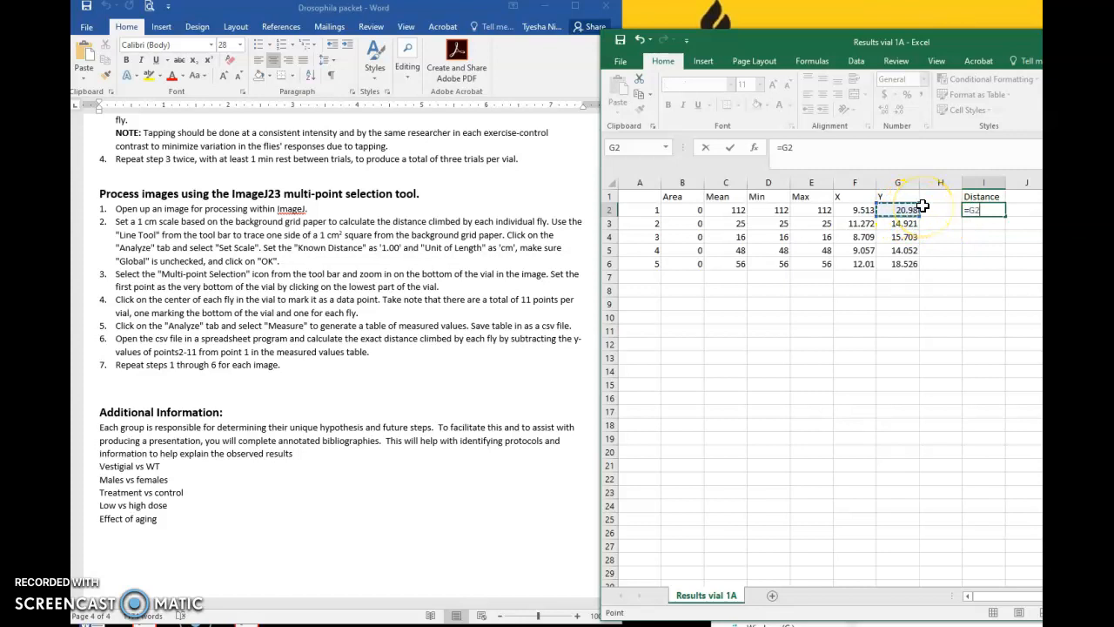
pyautogui.write('-')
pyautogui.click(848, 147)
pyautogui.press('BackSpace')
pyautogui.press('BackSpace')
pyautogui.press('BackSpace')
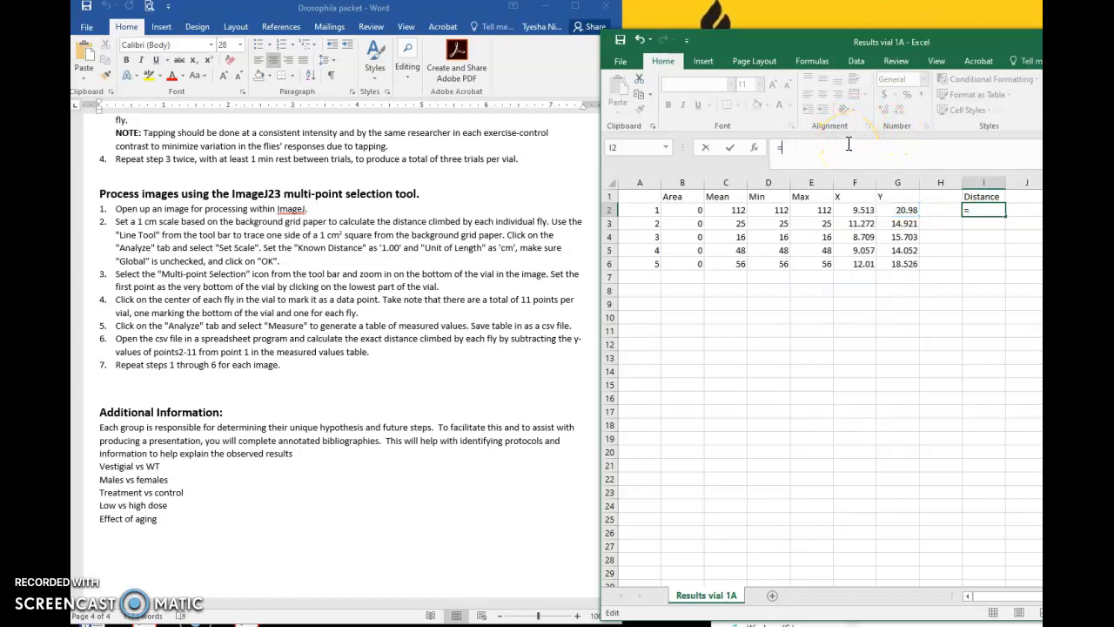
# Complete the formula in I2 as =20.98-G2 and fill it down to cell I6.
pyautogui.write('20.98-')
pyautogui.click(913, 209)
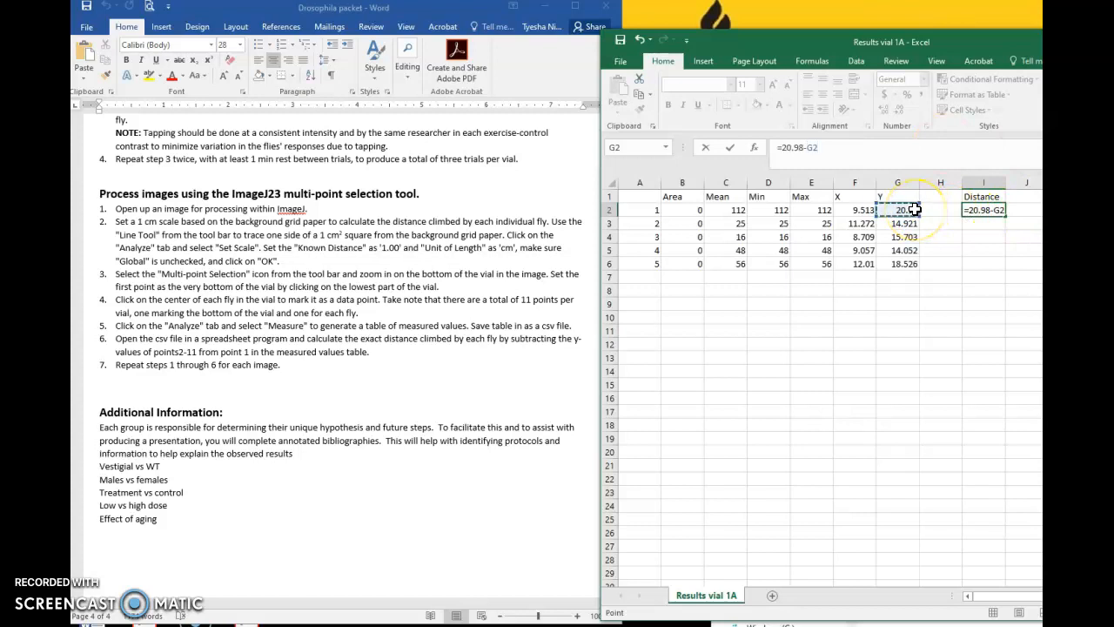
pyautogui.press('Return')
pyautogui.click(1005, 214)
pyautogui.moveTo(1007, 217); pyautogui.dragTo(997, 264)
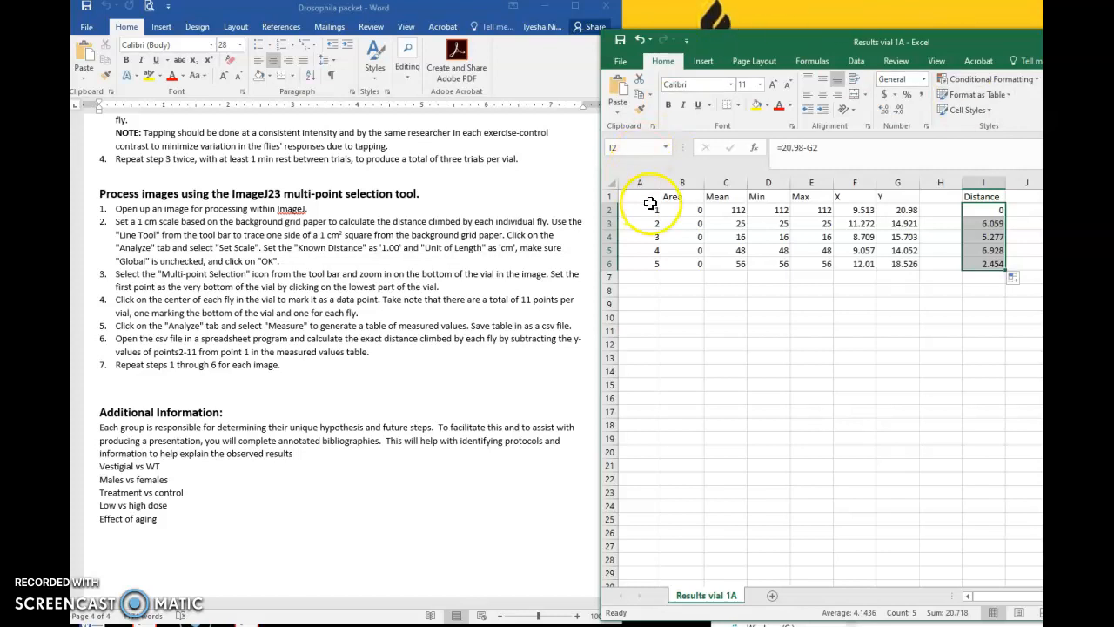
pyautogui.moveTo(640, 200); pyautogui.dragTo(995, 274)
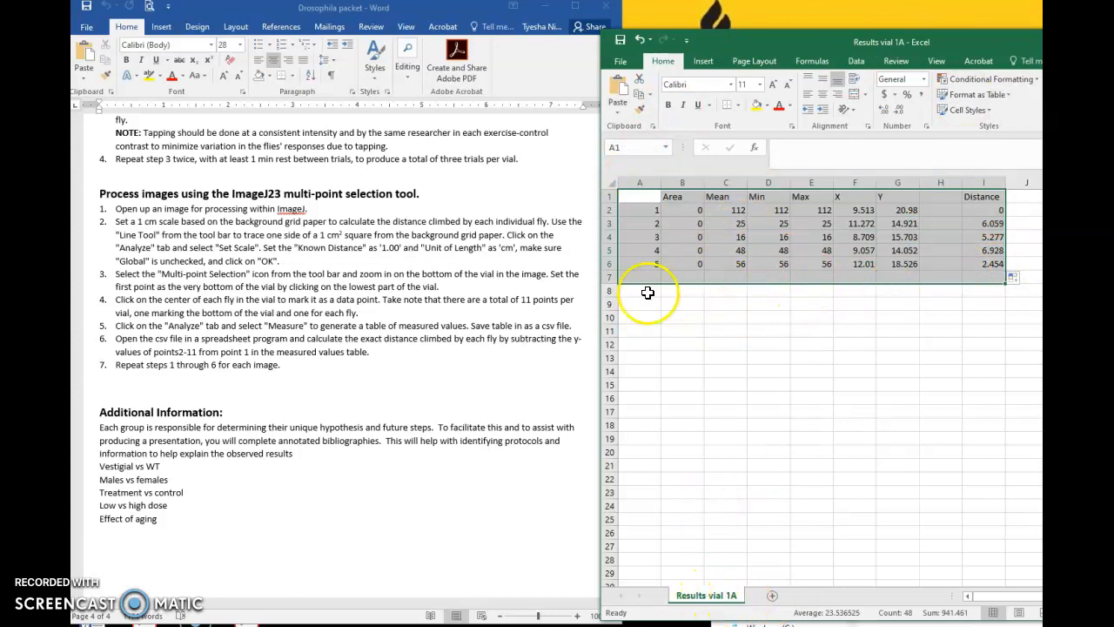
pyautogui.click(644, 315)
# Label the trial blocks in column A: 1A in A1, 1B in A9 and 1C in A16.
pyautogui.click(639, 196)
pyautogui.write('1A')
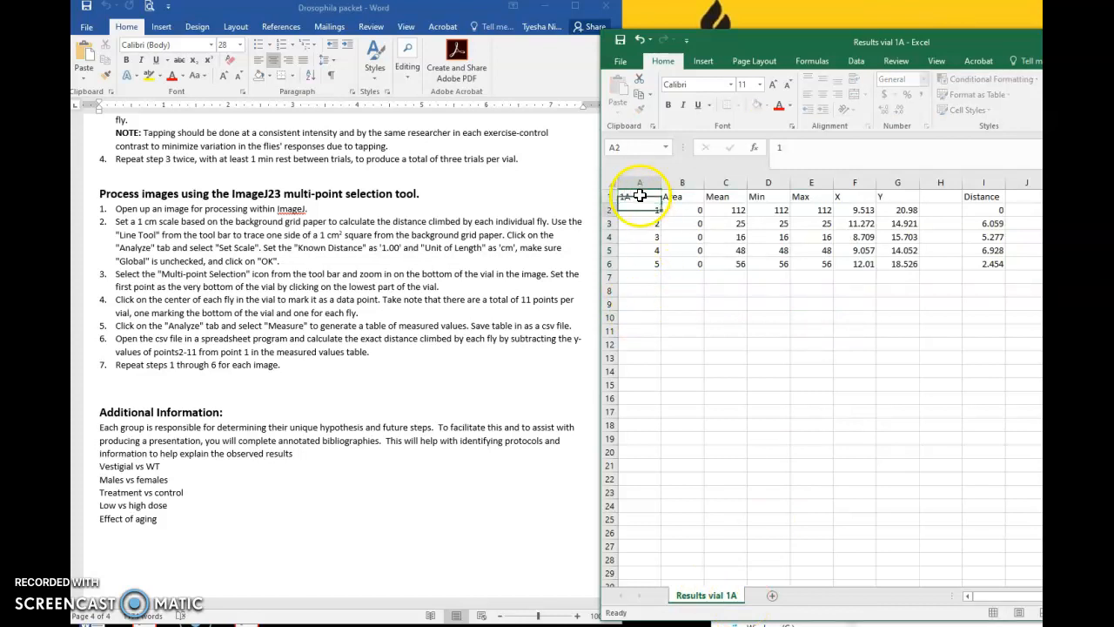
pyautogui.press('Return')
pyautogui.press('Return')
pyautogui.press('Return')
pyautogui.press('Return')
pyautogui.press('Return')
pyautogui.press('Return')
pyautogui.press('Return')
pyautogui.press('Return')
pyautogui.write('1B')
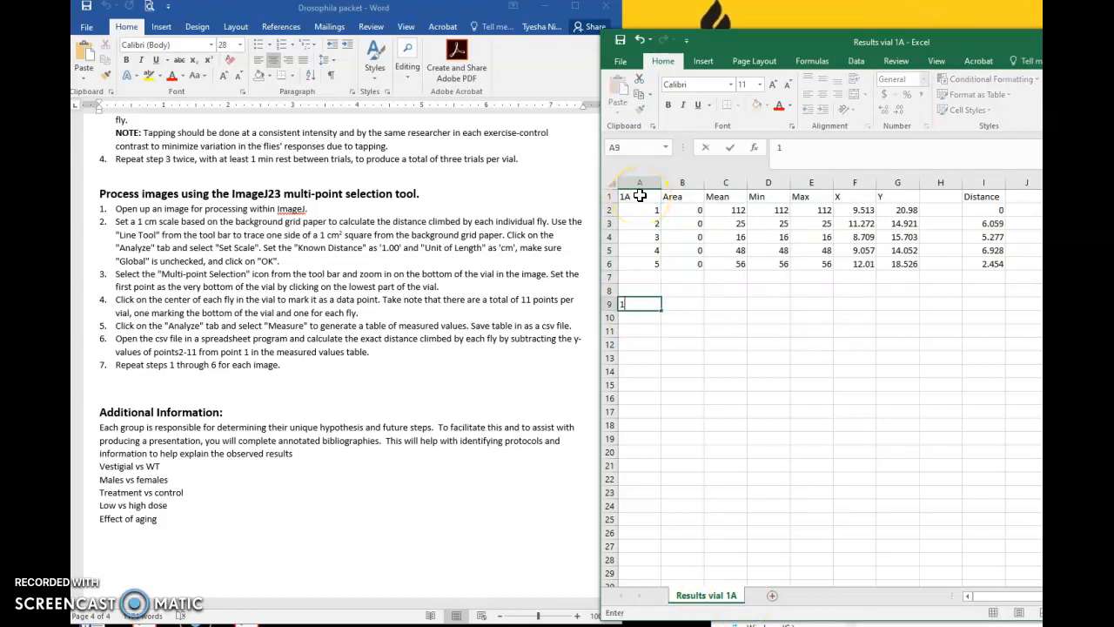
pyautogui.press('Return')
pyautogui.press('Return')
pyautogui.press('Return')
pyautogui.press('Return')
pyautogui.press('Return')
pyautogui.press('Return')
pyautogui.press('Return')
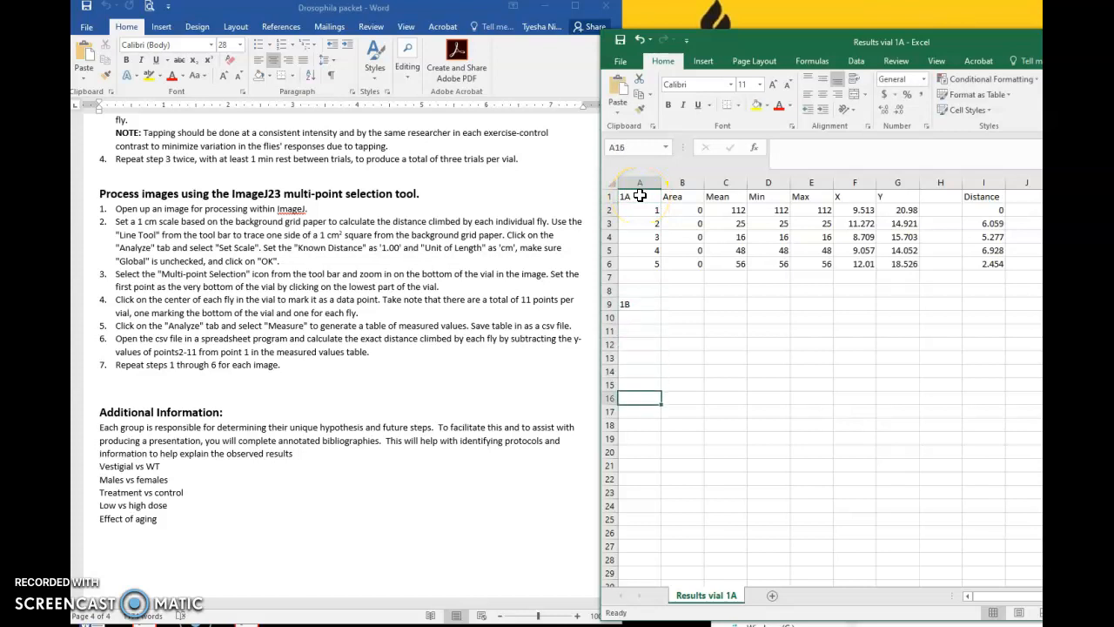
pyautogui.write('1C')
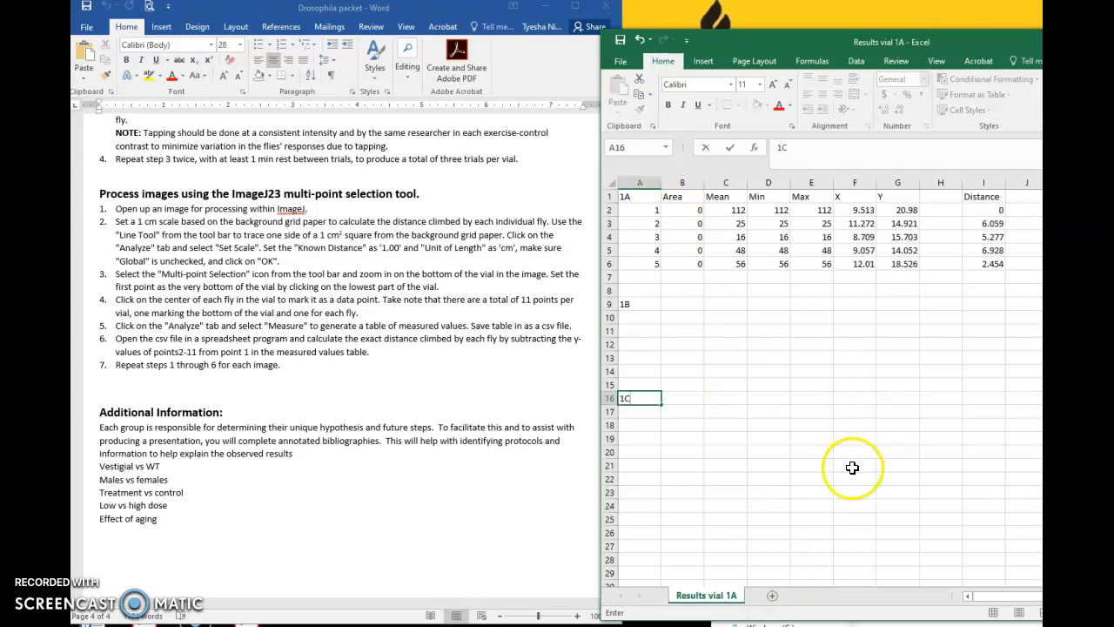
# Add a new worksheet named "Results vial 2" and return to the "Results vial 1A" sheet.
pyautogui.click(772, 596)
pyautogui.write('Results vial')
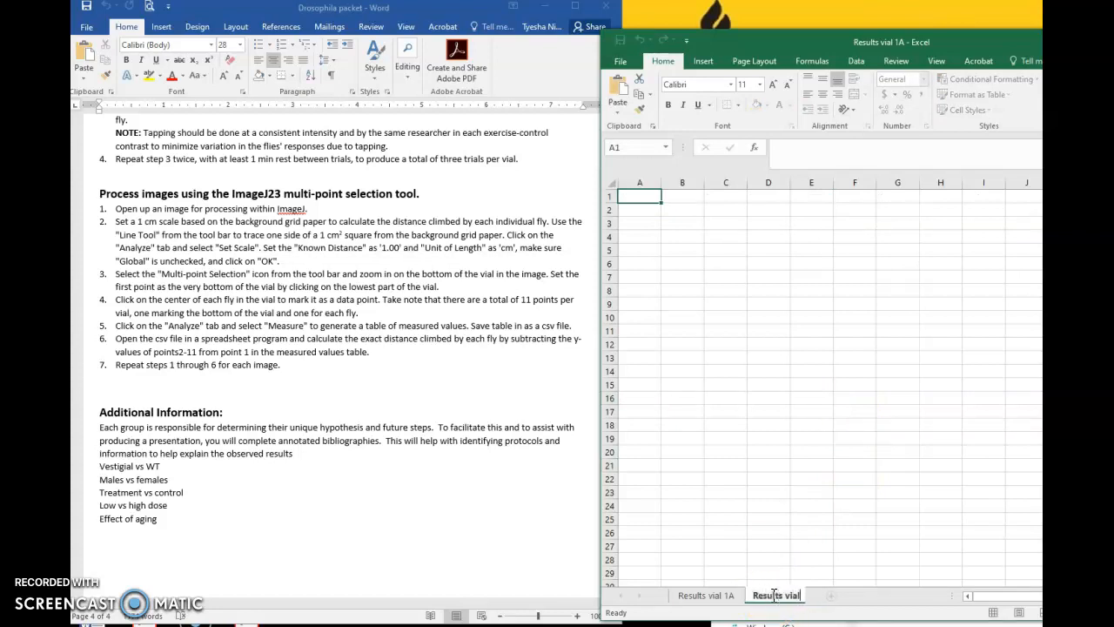
pyautogui.write(' 2')
pyautogui.press('Return')
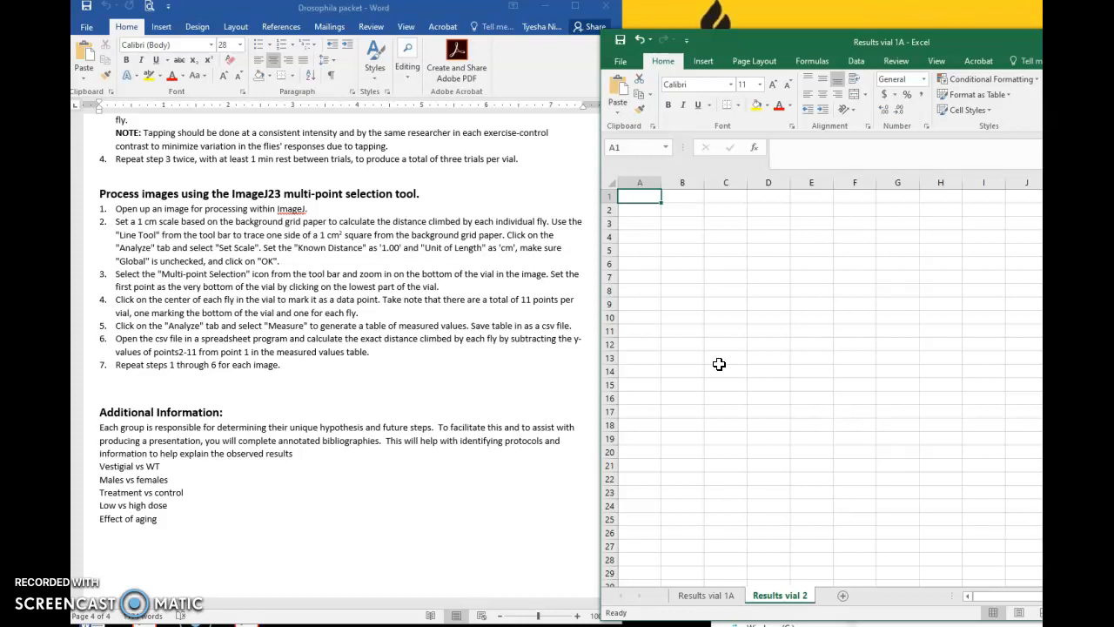
pyautogui.click(708, 597)
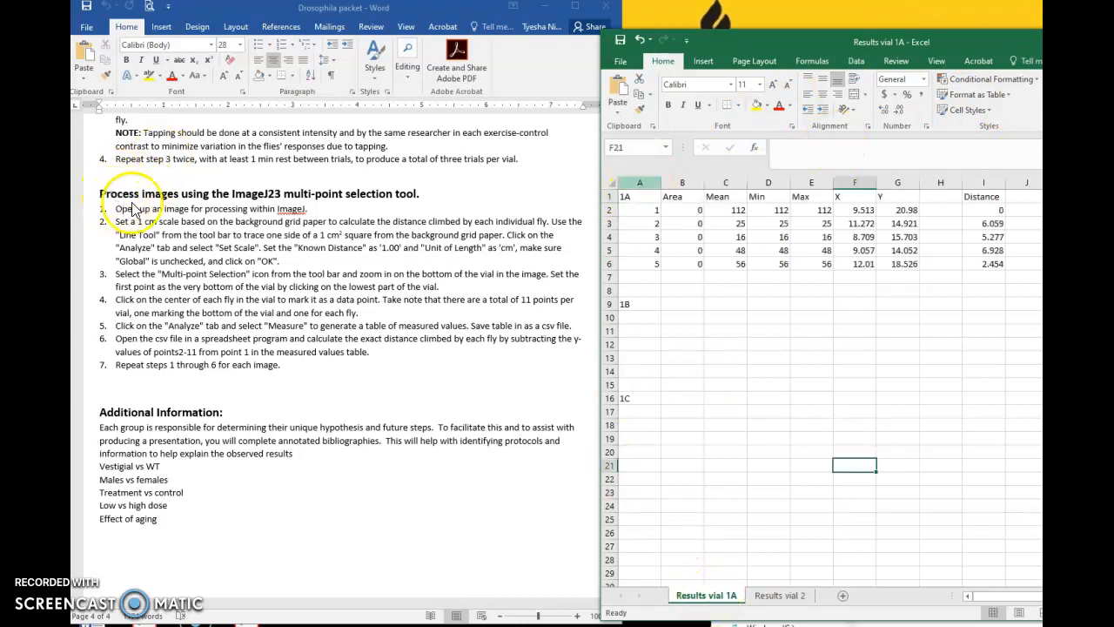